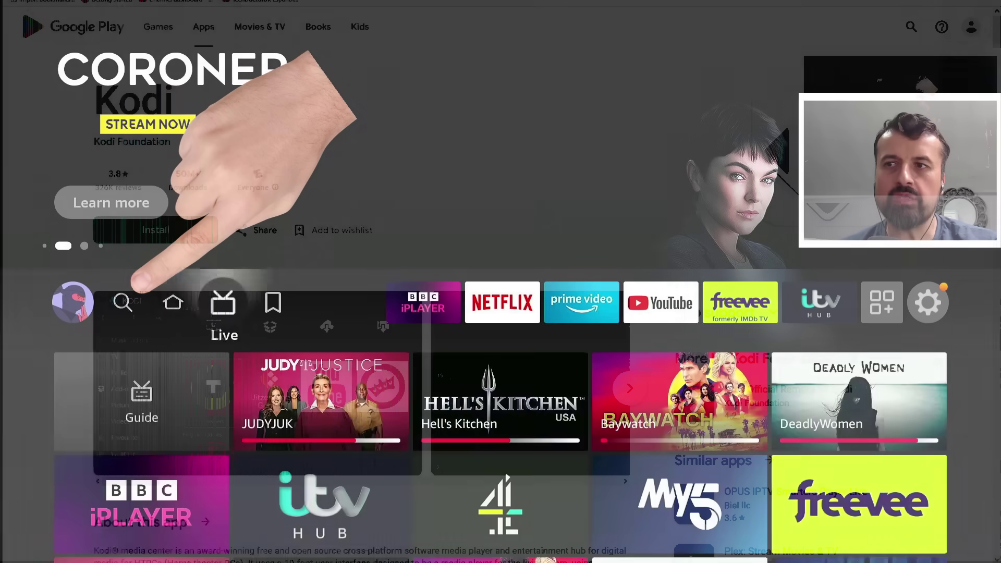
Search Fire TV for "Do" and choose the Downloader suggestion
{"action": "key", "text": "Left"}
{"action": "key", "text": "Left"}
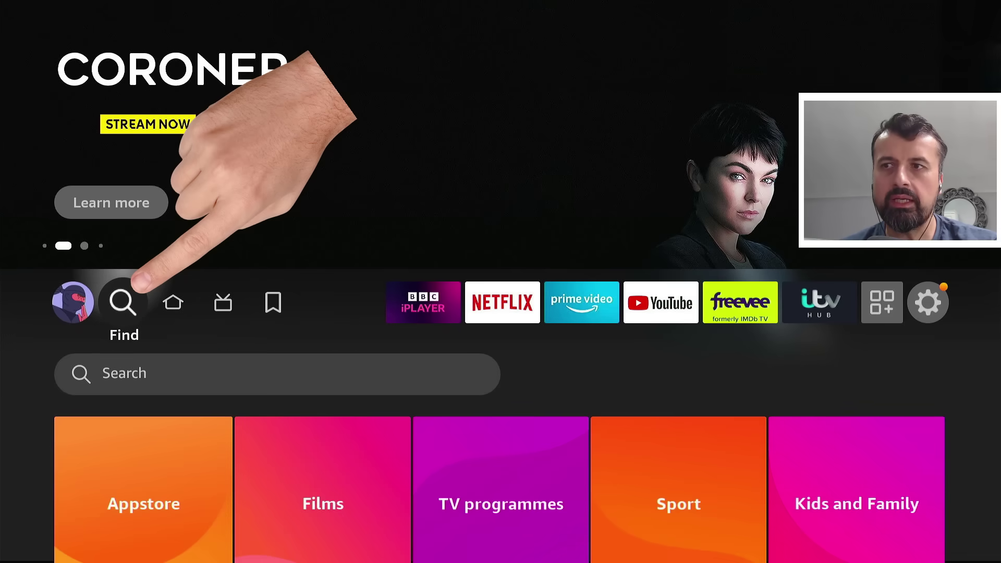
{"action": "key", "text": "Down"}
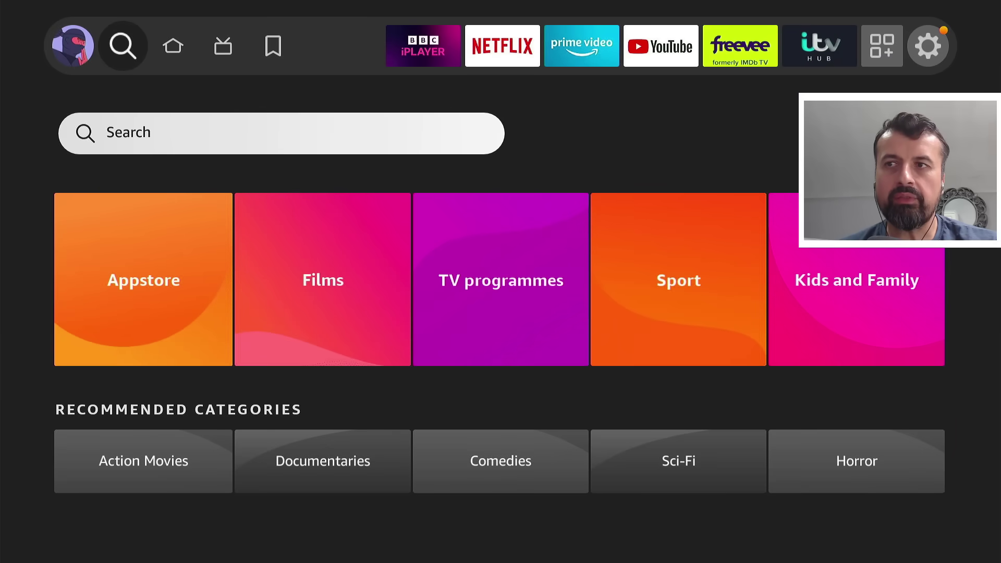
{"action": "key", "text": "Return"}
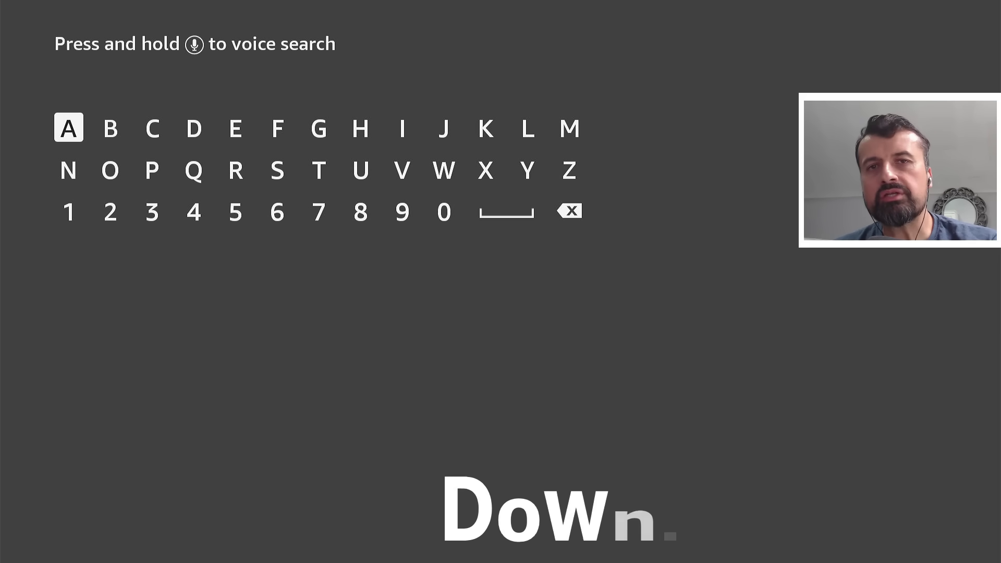
{"action": "key", "text": "Right"}
{"action": "key", "text": "Right"}
{"action": "key", "text": "Right"}
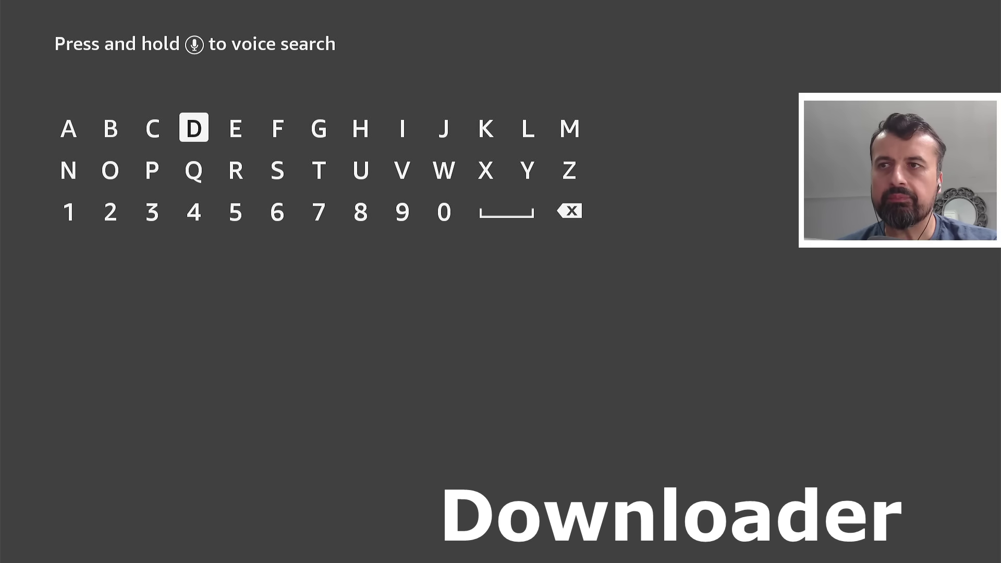
{"action": "type", "text": "Do"}
{"action": "key", "text": "Down"}
{"action": "key", "text": "Down"}
{"action": "key", "text": "Down"}
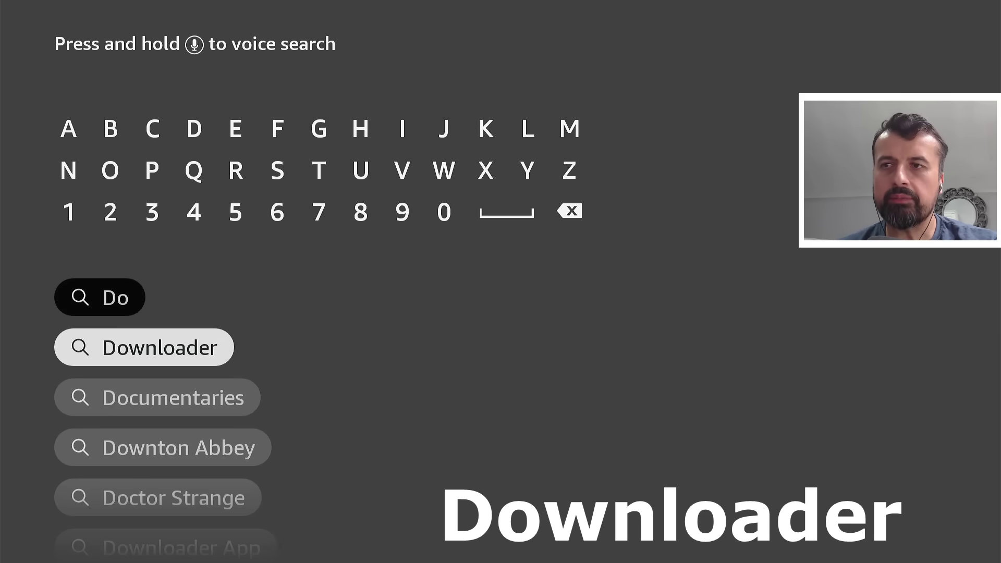
{"action": "key", "text": "Return"}
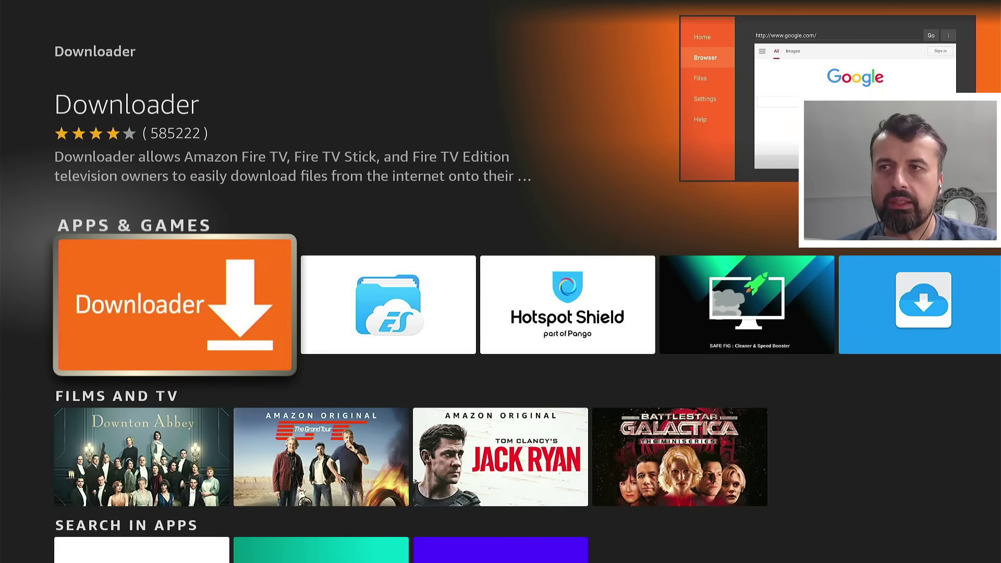
Download the Downloader app from its store page and dismiss the completion notice
{"action": "key", "text": "Return"}
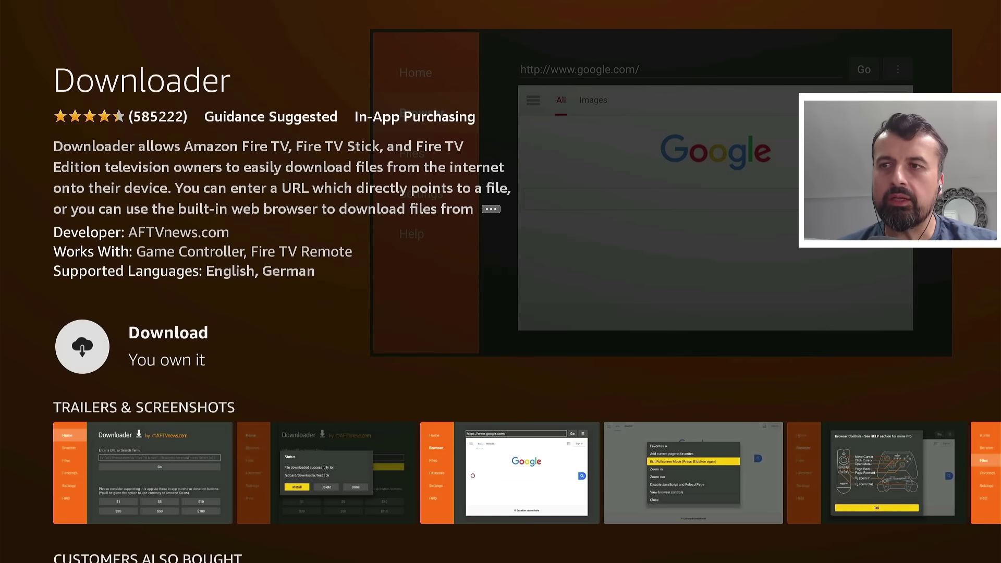
{"action": "key", "text": "Return"}
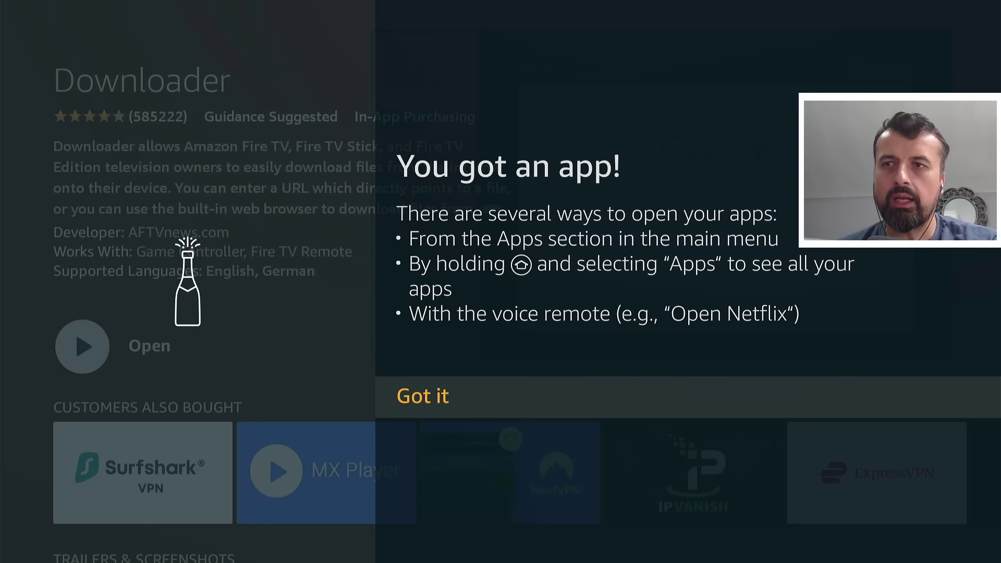
{"action": "key", "text": "Return"}
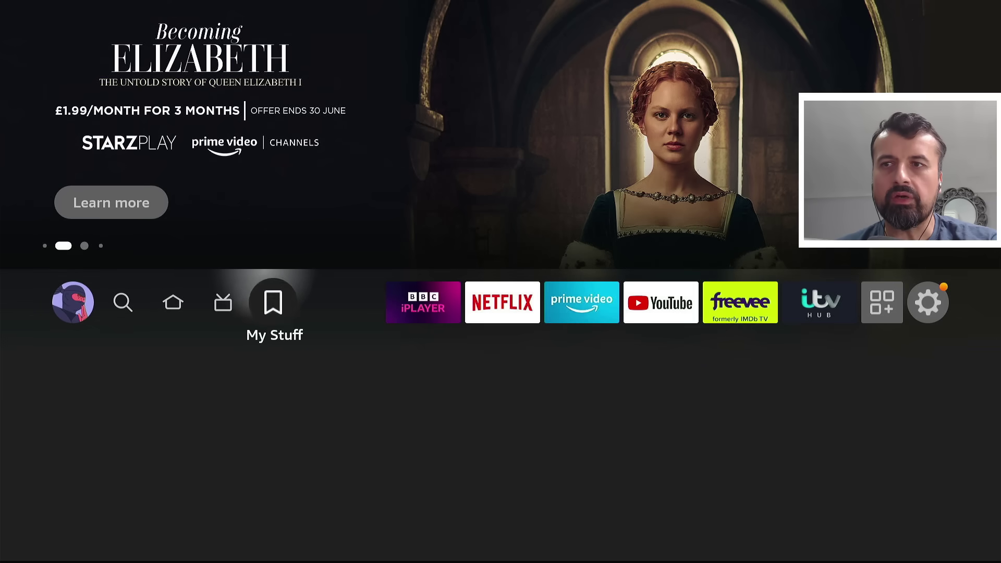
Open the My Fire TV section of the device settings
{"action": "key", "text": "Right"}
{"action": "key", "text": "Right"}
{"action": "key", "text": "Right"}
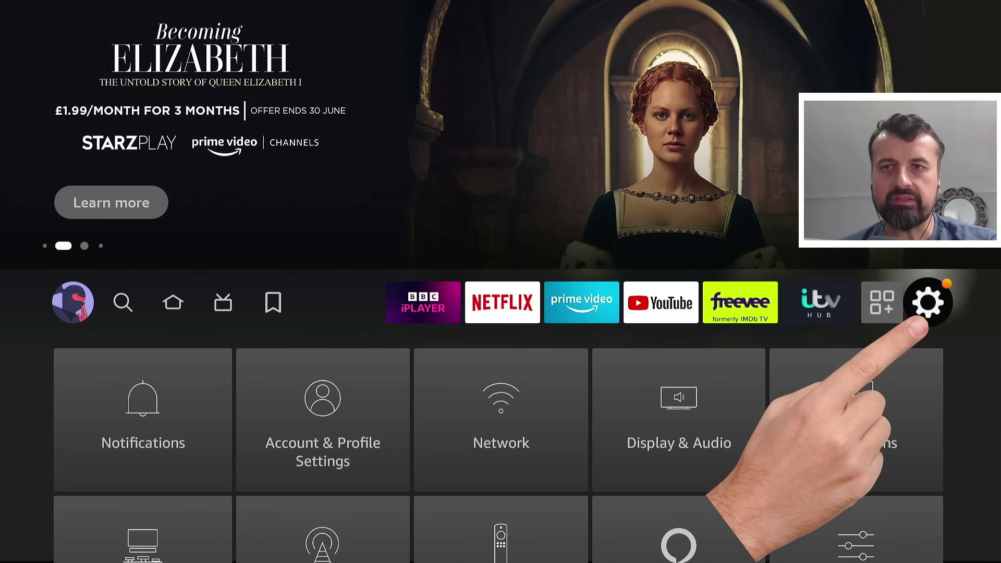
{"action": "key", "text": "Down"}
{"action": "key", "text": "Down"}
{"action": "key", "text": "Down"}
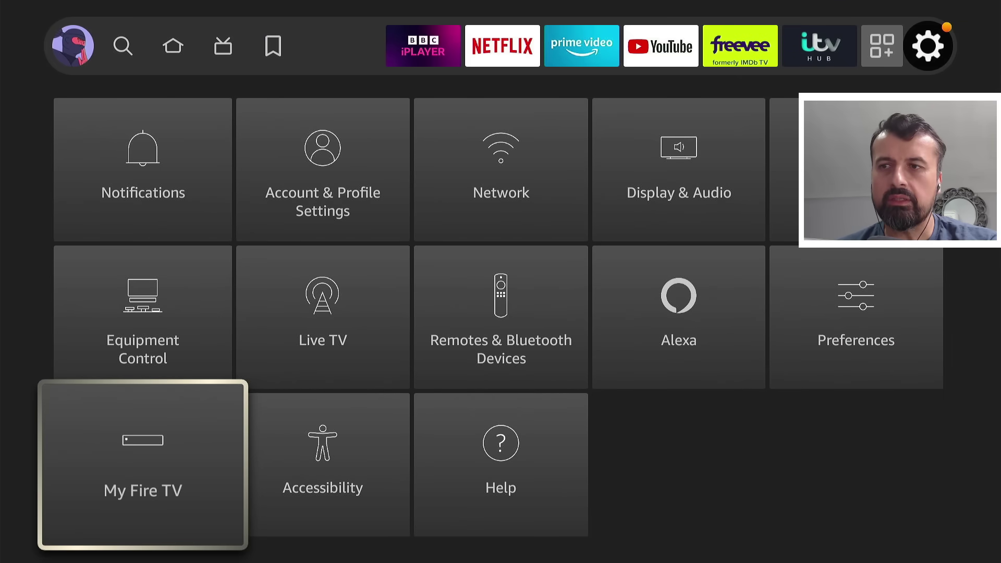
{"action": "key", "text": "Return"}
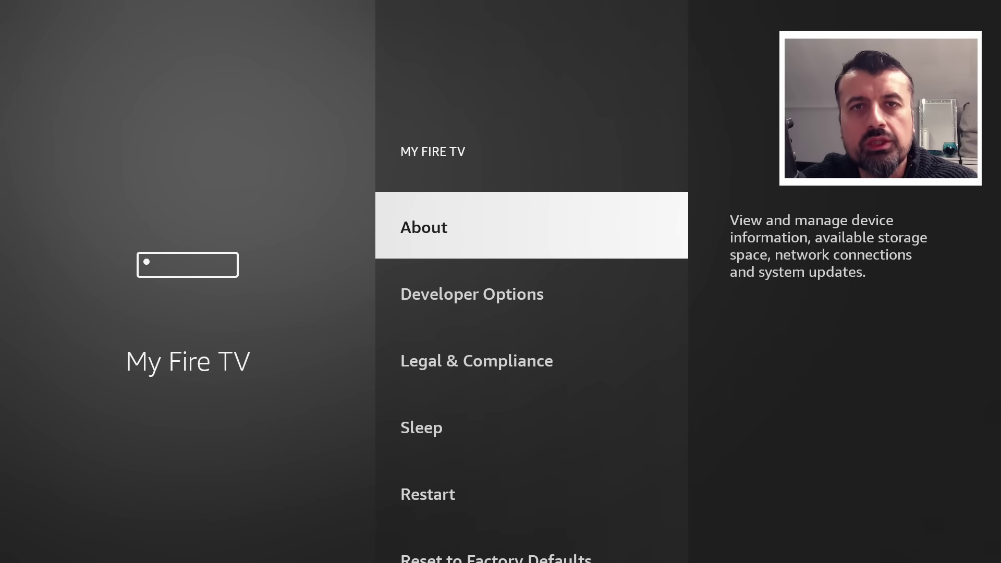
Unlock developer mode by repeatedly selecting the Fire TV Cube entry in the device's About information
{"action": "key", "text": "Down"}
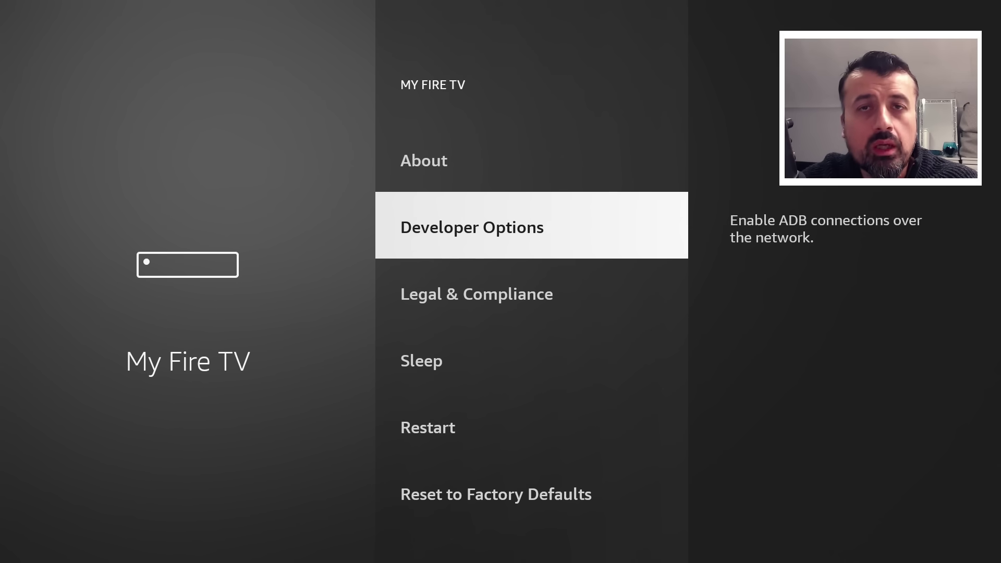
{"action": "key", "text": "Up"}
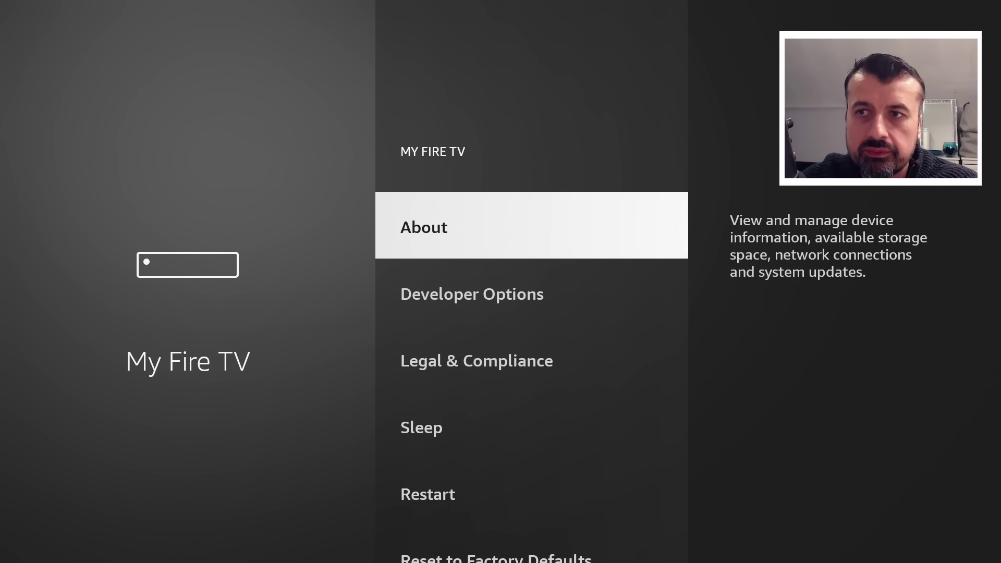
{"action": "key", "text": "Return"}
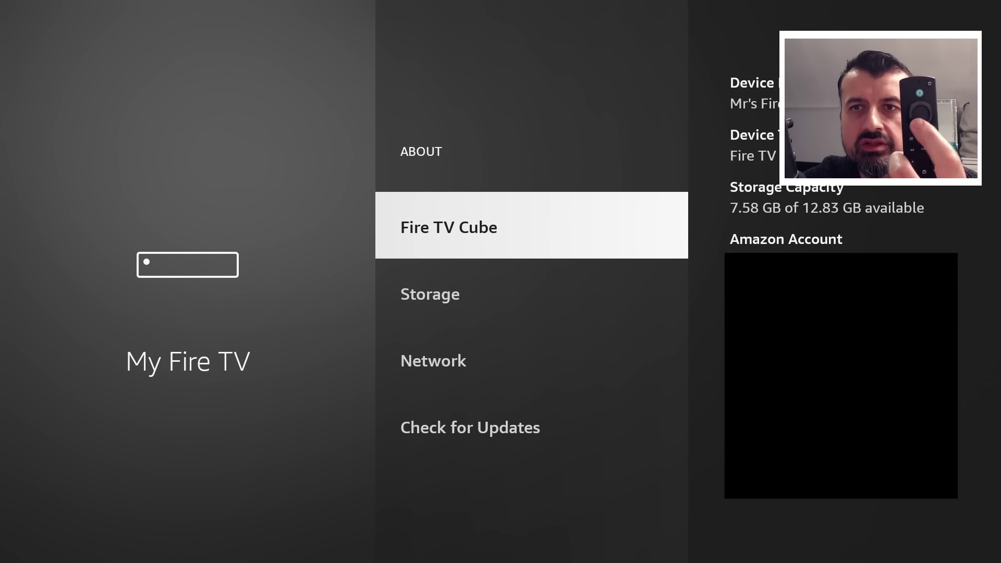
{"action": "key", "text": "Return"}
{"action": "key", "text": "Return"}
{"action": "key", "text": "Return"}
{"action": "key", "text": "Return"}
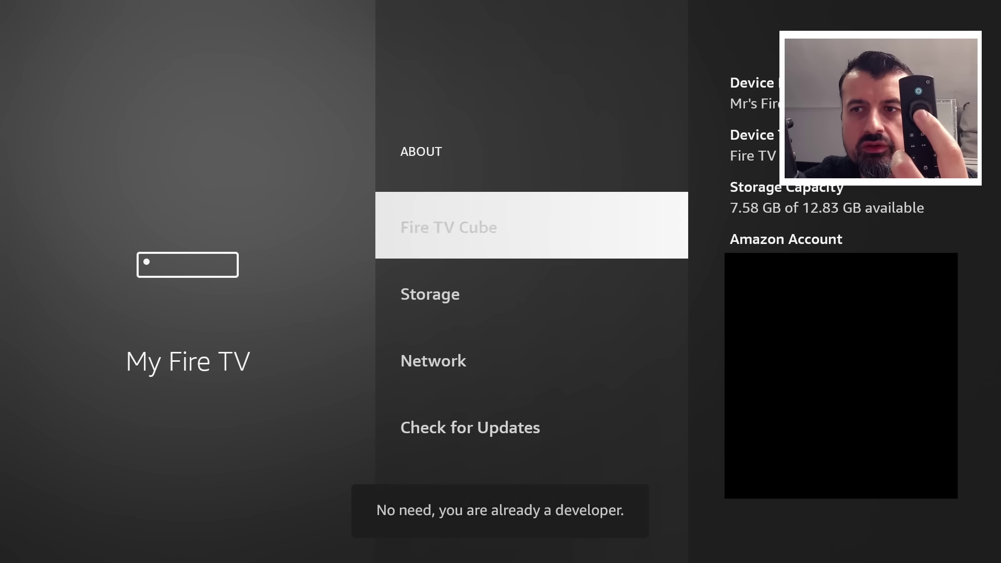
{"action": "key", "text": "Return"}
{"action": "key", "text": "Return"}
{"action": "key", "text": "Return"}
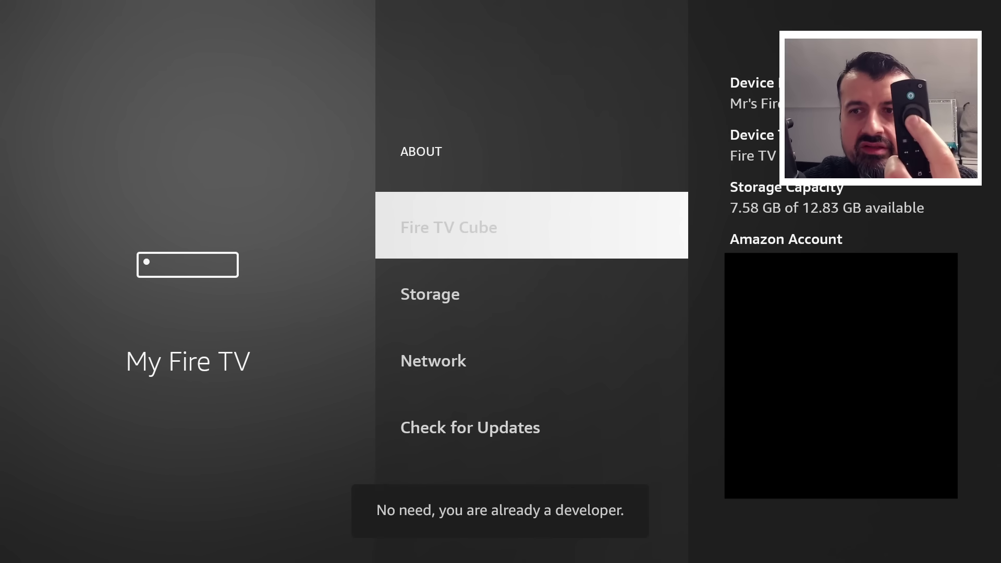
{"action": "key", "text": "Return"}
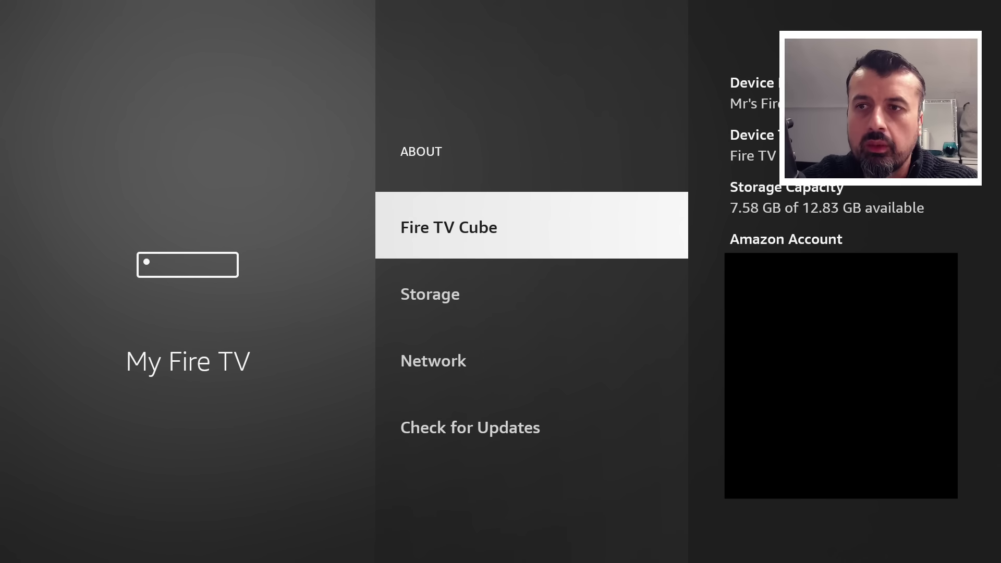
Turn on permission for Downloader to install unknown apps in Developer Options
{"action": "key", "text": "Escape"}
{"action": "key", "text": "Down"}
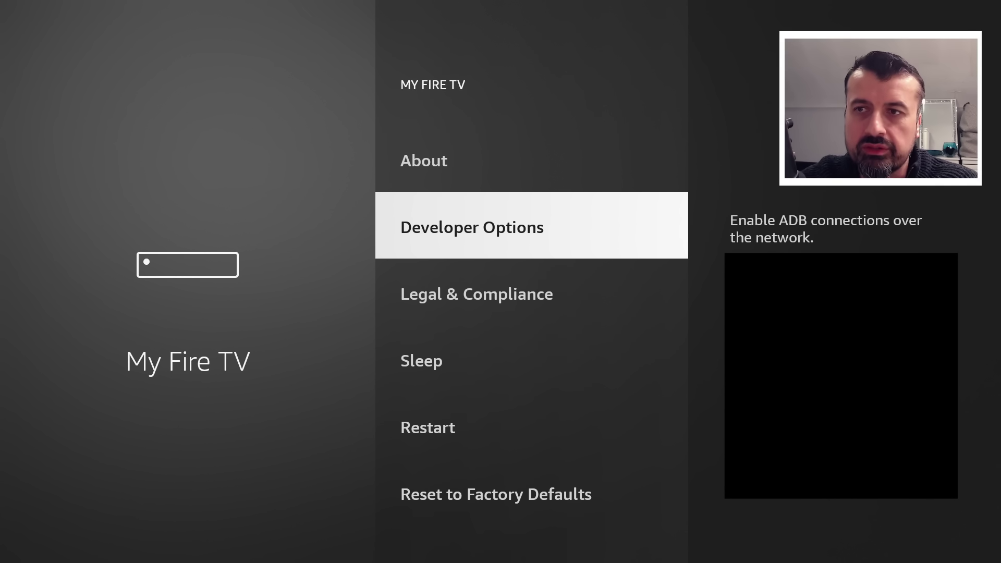
{"action": "key", "text": "Return"}
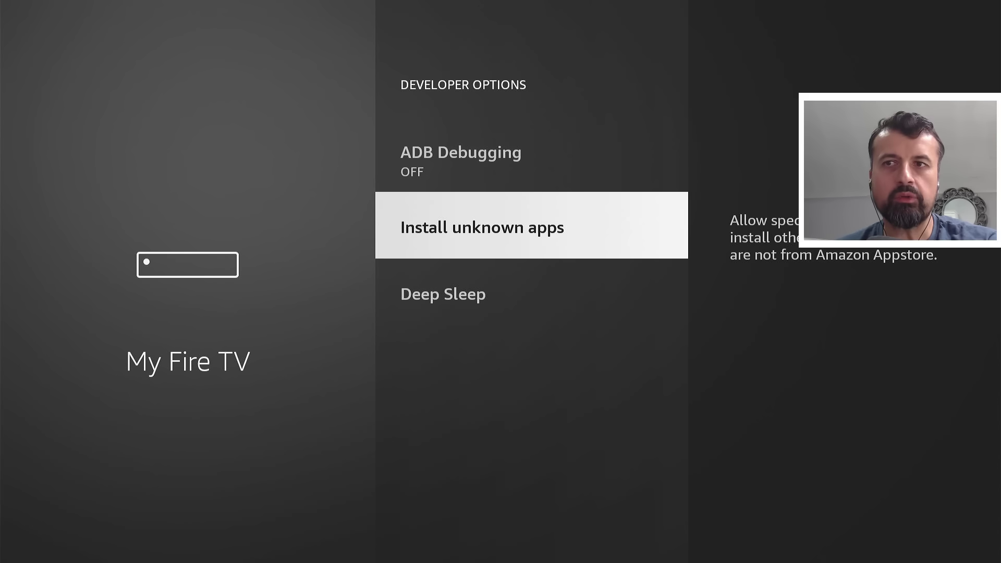
{"action": "key", "text": "Return"}
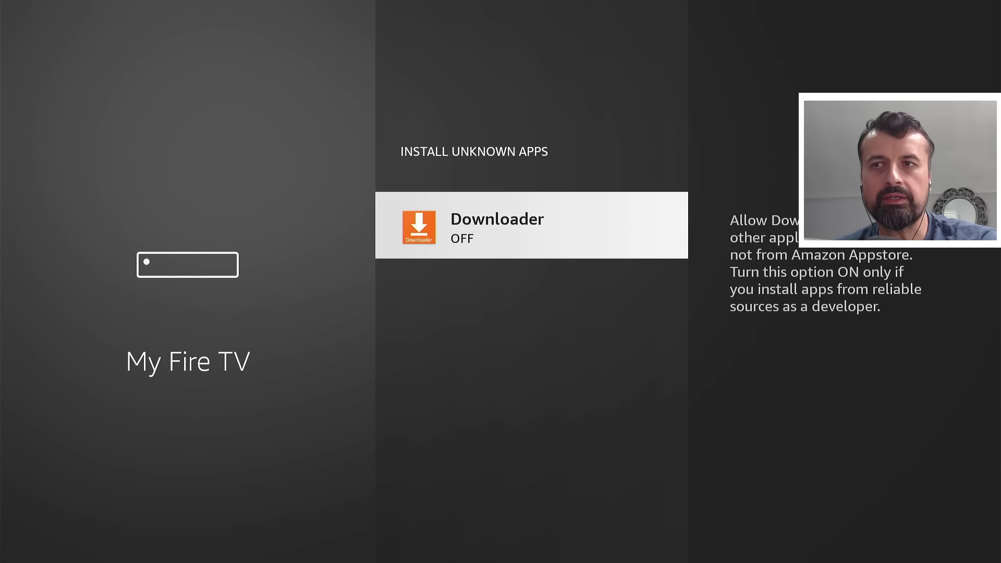
{"action": "key", "text": "Return"}
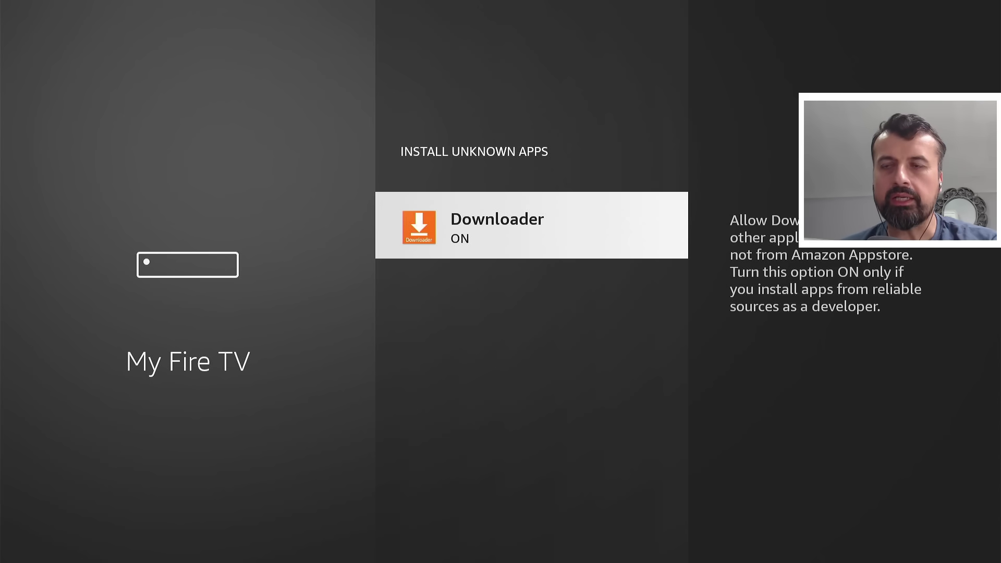
Return to the Fire TV home screen and launch Downloader from the recently used apps
{"action": "key", "text": "Home"}
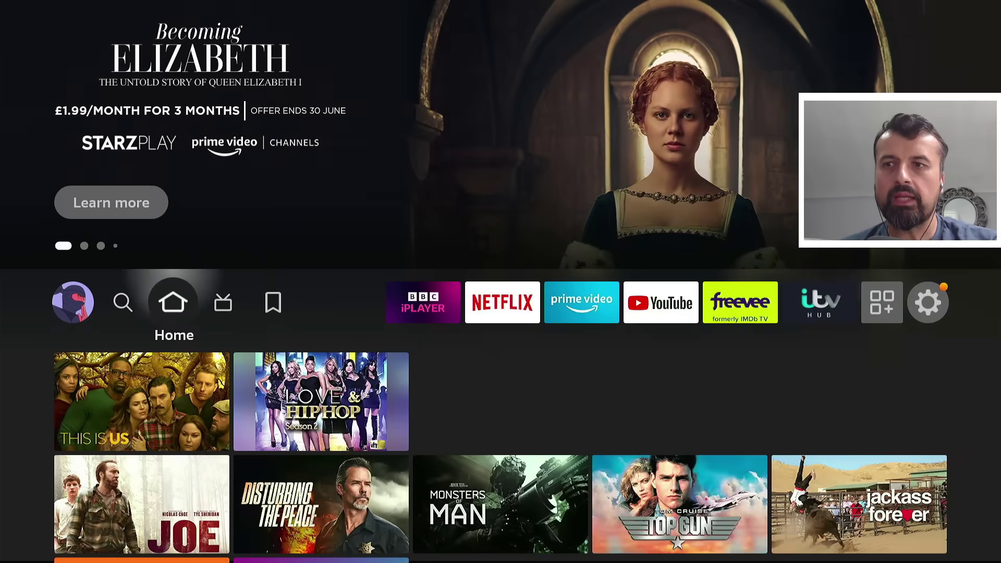
{"action": "key", "text": "Down"}
{"action": "key", "text": "Down"}
{"action": "key", "text": "Down"}
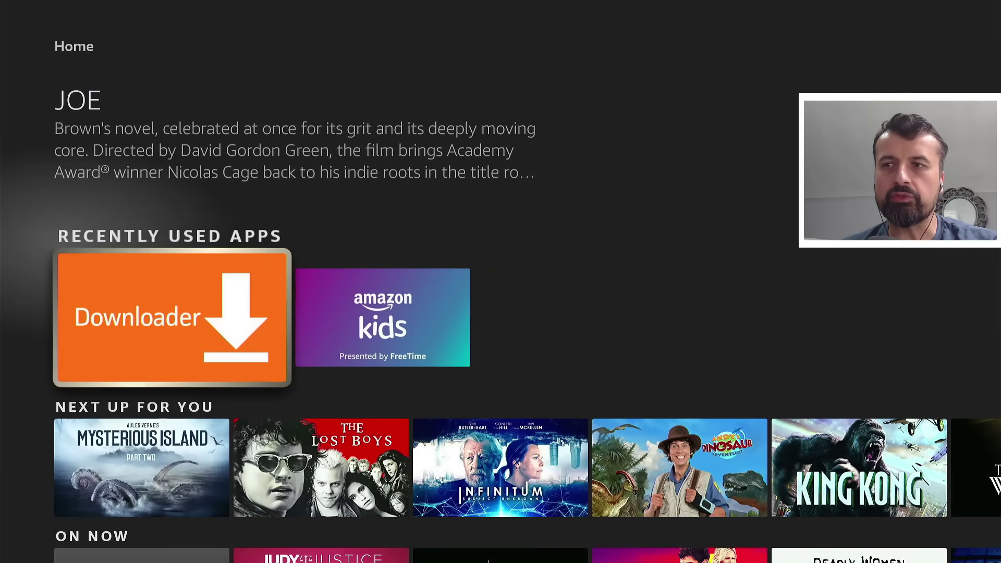
{"action": "key", "text": "Return"}
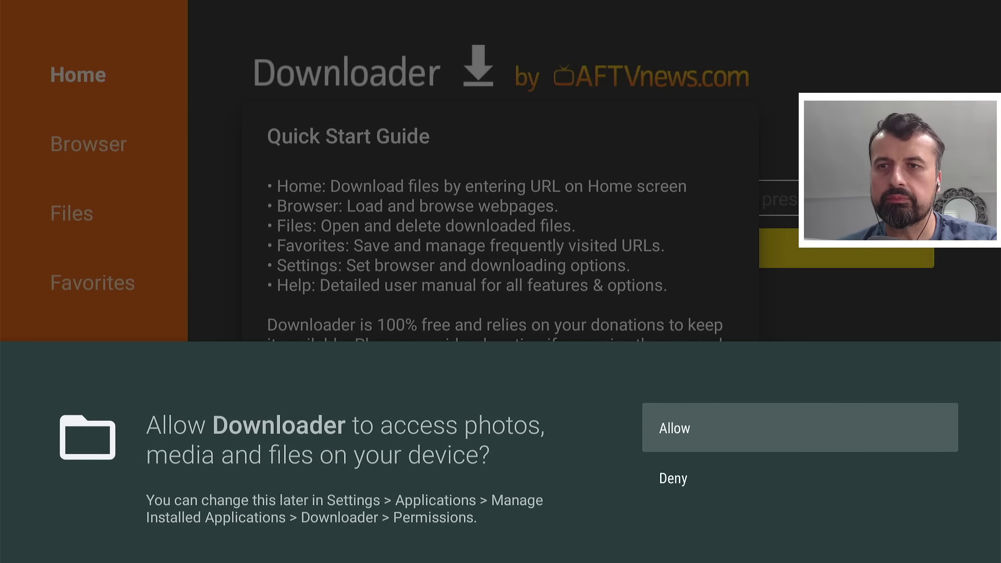
Allow Downloader to access photos, media and files, and dismiss its Quick Start Guide
{"action": "key", "text": "Return"}
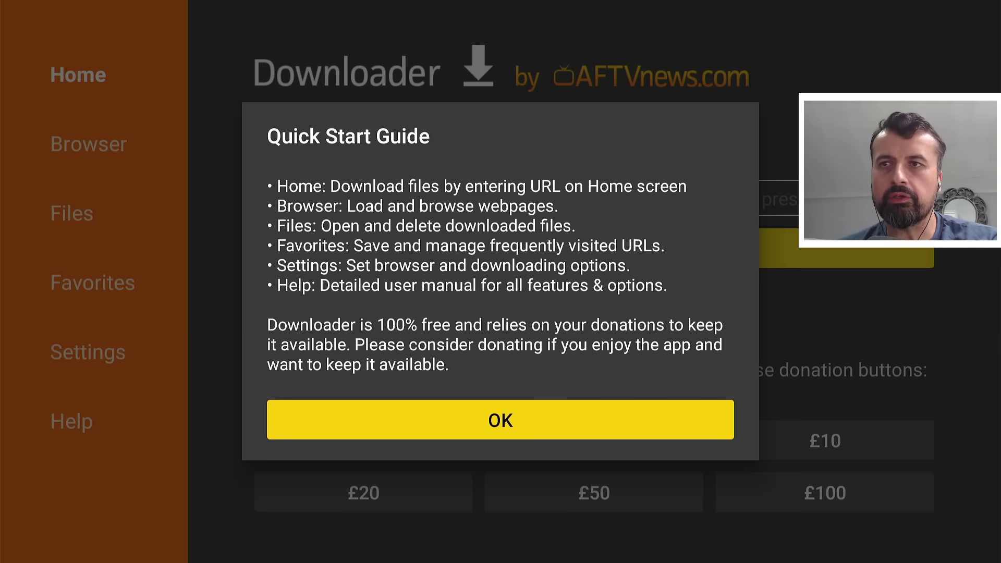
{"action": "key", "text": "Return"}
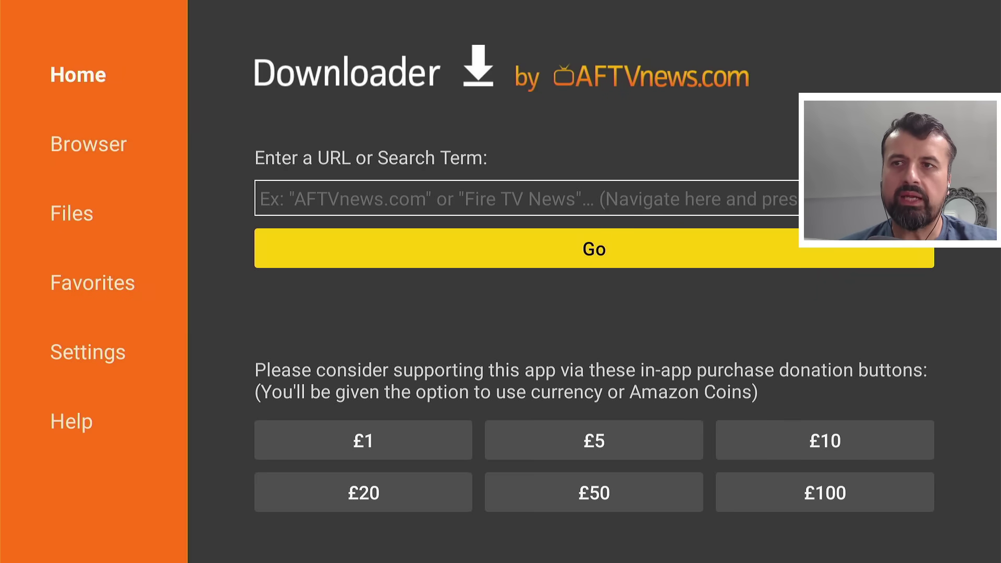
Enter the code 120876 as Downloader's URL or search term
{"action": "key", "text": "Down"}
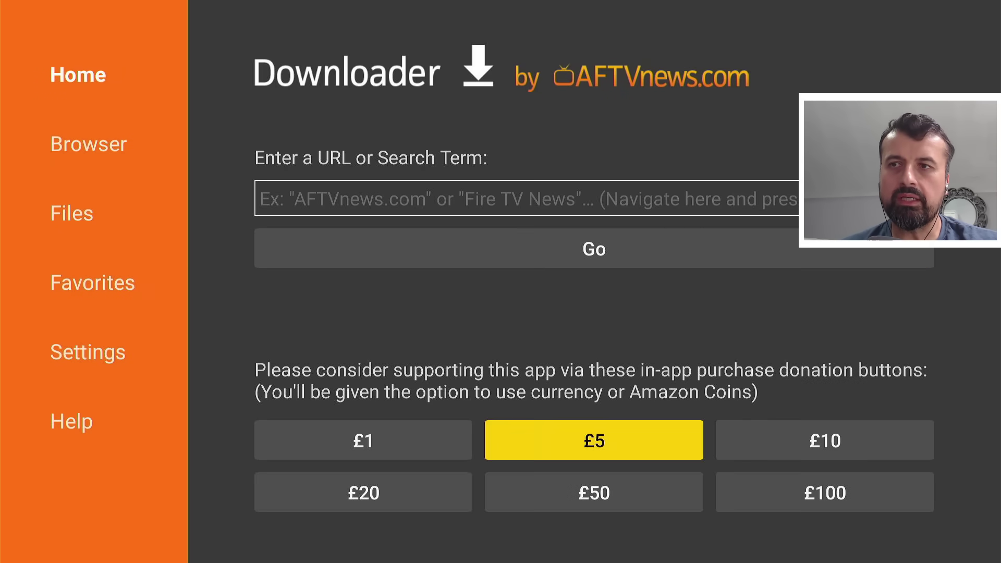
{"action": "key", "text": "Up"}
{"action": "key", "text": "Up"}
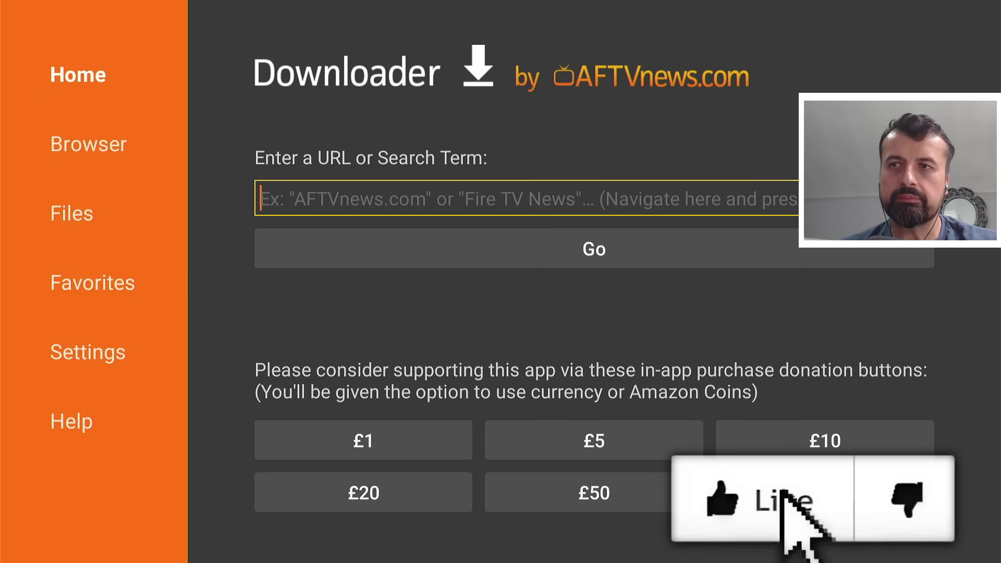
{"action": "key", "text": "Return"}
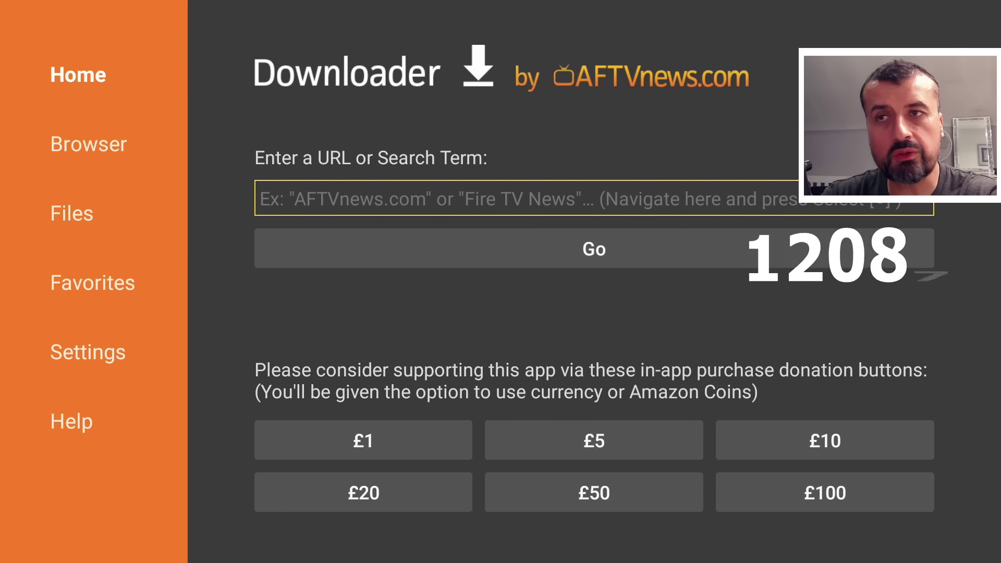
{"action": "key", "text": "Return"}
{"action": "key", "text": "Up"}
{"action": "key", "text": "Return"}
{"action": "key", "text": "Right"}
{"action": "key", "text": "Return"}
{"action": "key", "text": "Left"}
{"action": "key", "text": "Left"}
{"action": "key", "text": "Left"}
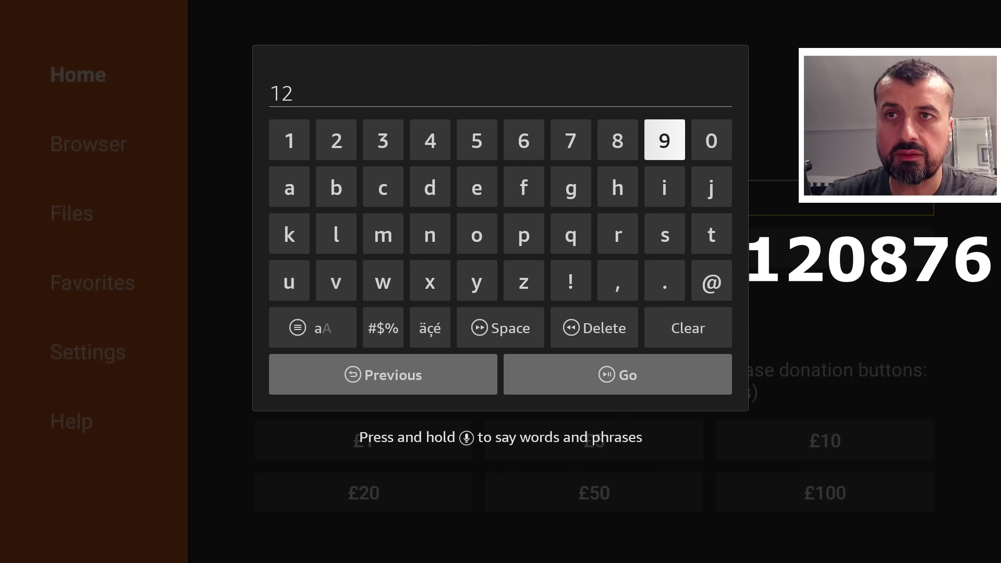
{"action": "key", "text": "Right"}
{"action": "key", "text": "Return"}
{"action": "key", "text": "Left"}
{"action": "key", "text": "Left"}
{"action": "key", "text": "Return"}
{"action": "key", "text": "Left"}
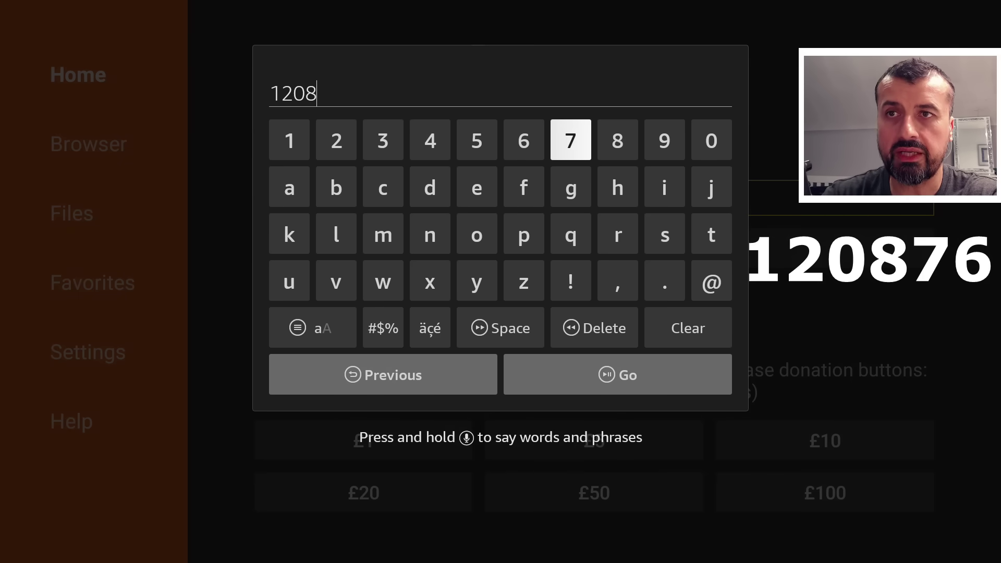
{"action": "key", "text": "Return"}
{"action": "key", "text": "Left"}
{"action": "key", "text": "Return"}
Submit the entered code to load the Latest Kodi Install Guide page in Downloader's browser
{"action": "key", "text": "Down"}
{"action": "key", "text": "Down"}
{"action": "key", "text": "Down"}
{"action": "key", "text": "Down"}
{"action": "key", "text": "Down"}
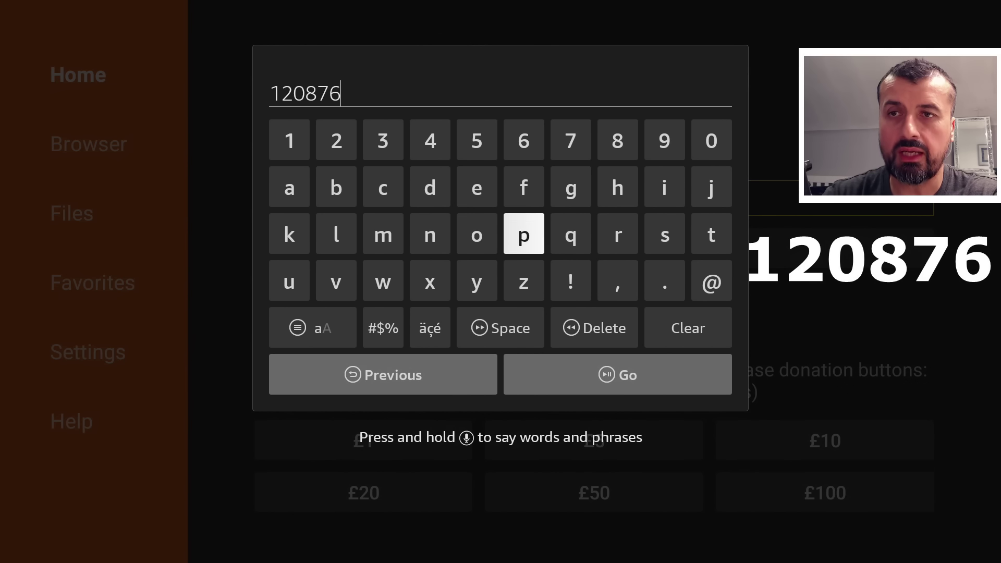
{"action": "key", "text": "Right"}
{"action": "key", "text": "Return"}
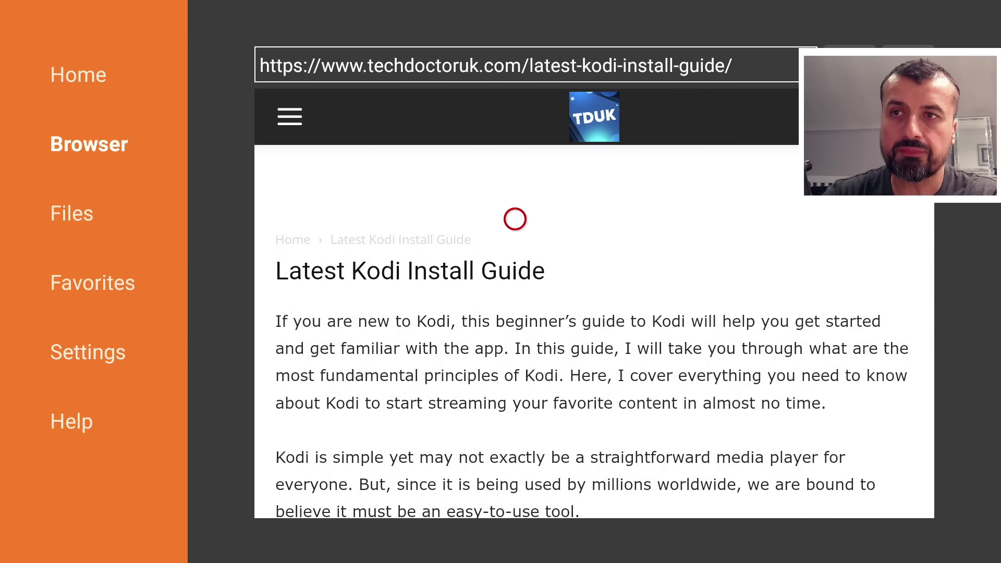
Find the Software Needed section of the install guide and open the Kodi v20.2 (Nexus) download page
{"action": "scroll", "coordinate": [516, 497], "scroll_direction": "down", "scroll_amount": 5}
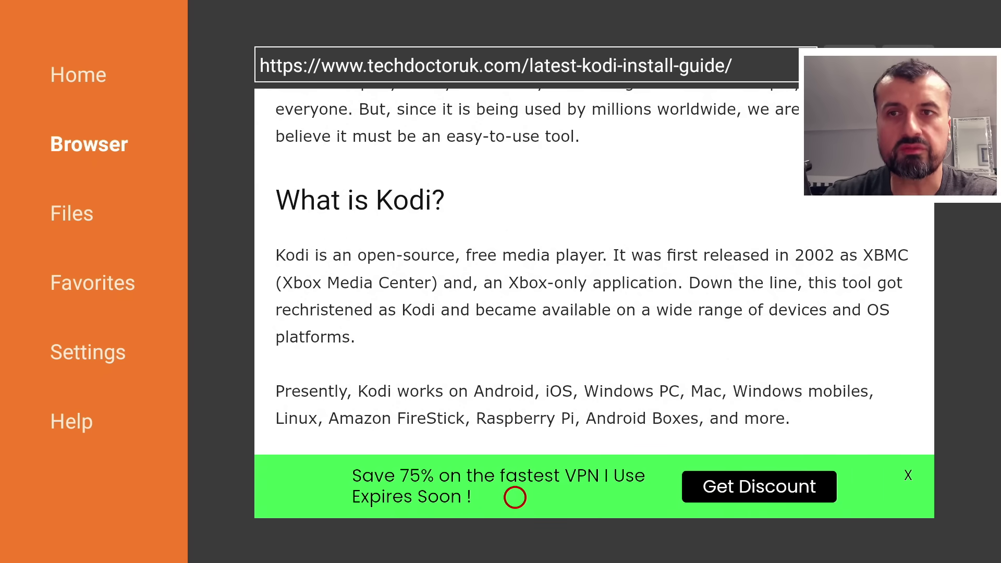
{"action": "scroll", "coordinate": [515, 497], "scroll_direction": "down", "scroll_amount": 1}
{"action": "scroll", "coordinate": [515, 497], "scroll_direction": "down", "scroll_amount": 4}
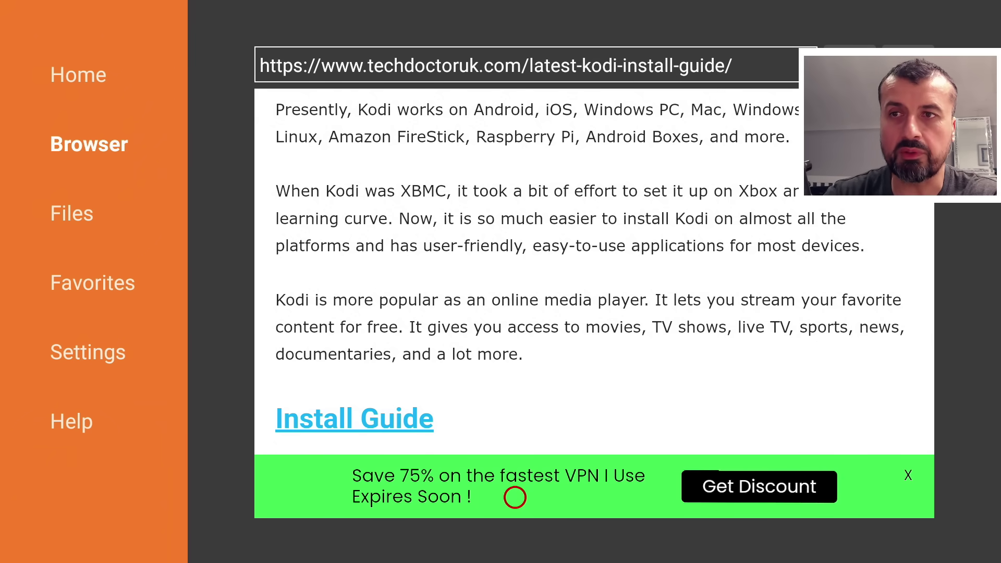
{"action": "scroll", "coordinate": [515, 497], "scroll_direction": "down", "scroll_amount": 1}
{"action": "scroll", "coordinate": [515, 497], "scroll_direction": "down", "scroll_amount": 16}
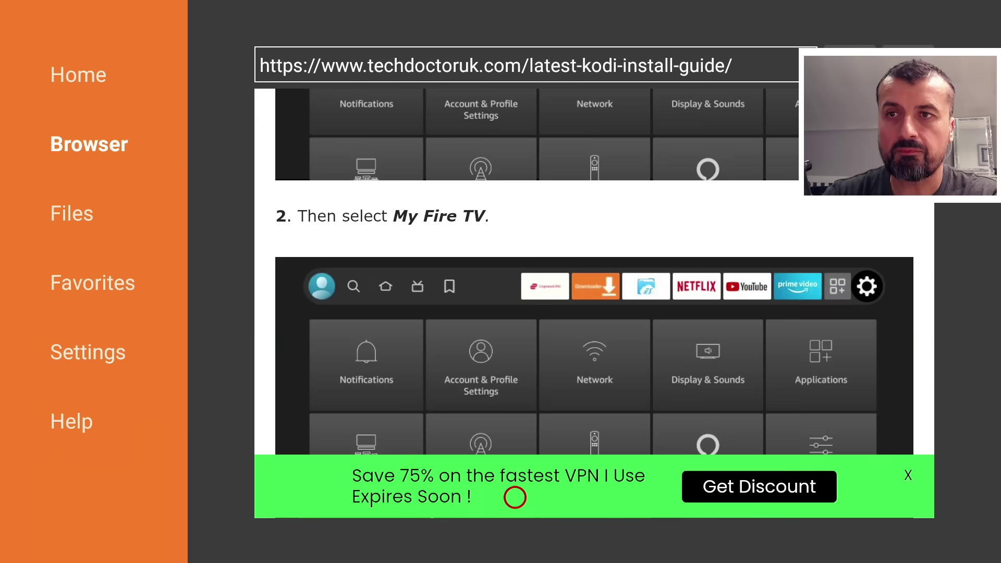
{"action": "scroll", "coordinate": [516, 497], "scroll_direction": "down", "scroll_amount": 15}
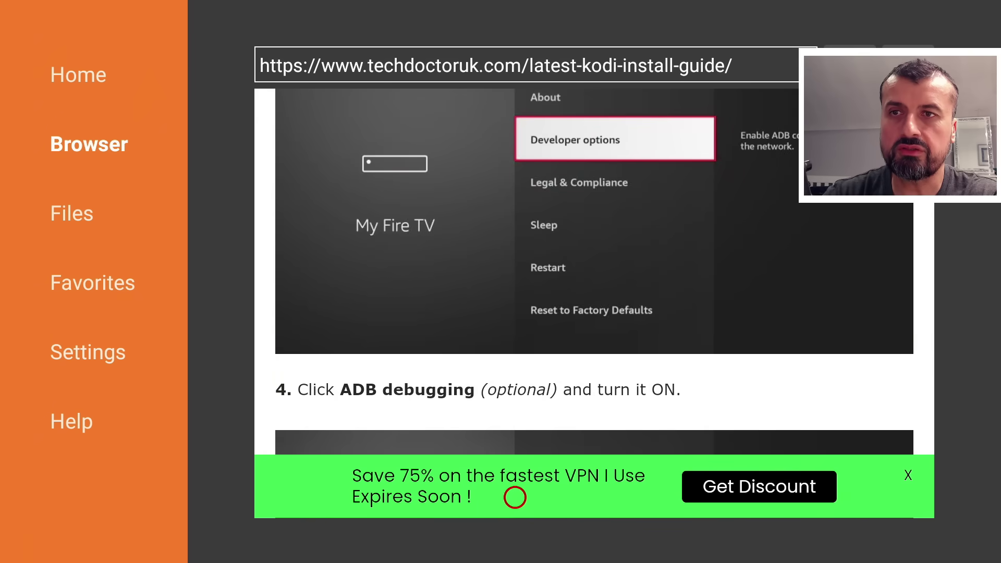
{"action": "scroll", "coordinate": [515, 497], "scroll_direction": "down", "scroll_amount": 20}
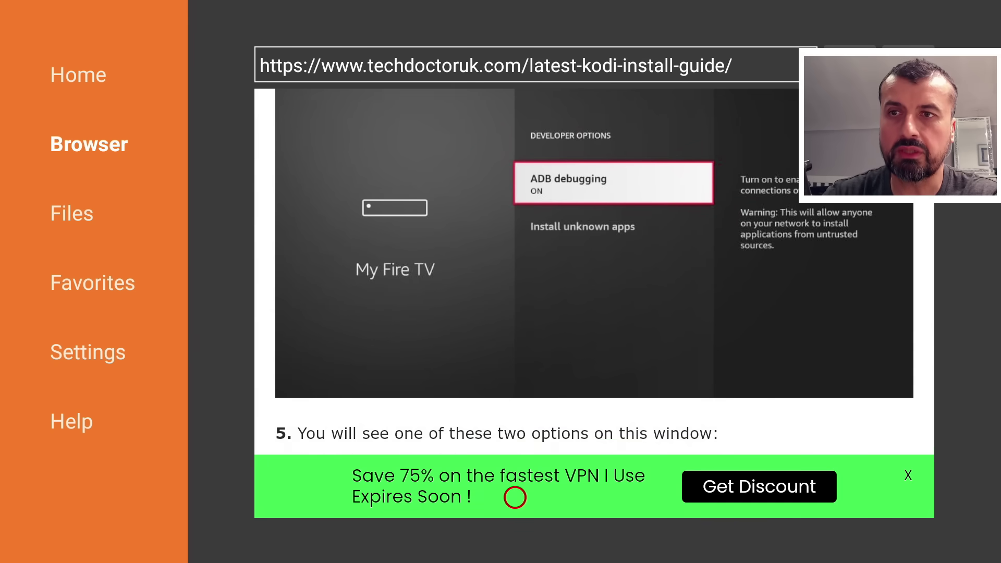
{"action": "scroll", "coordinate": [515, 497], "scroll_direction": "down", "scroll_amount": 15}
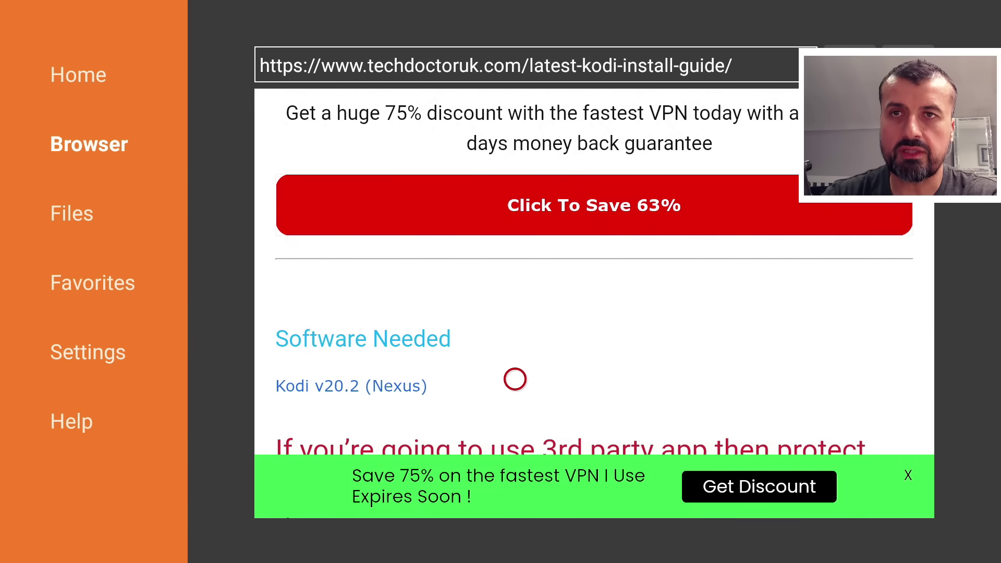
{"action": "left_click", "coordinate": [385, 379]}
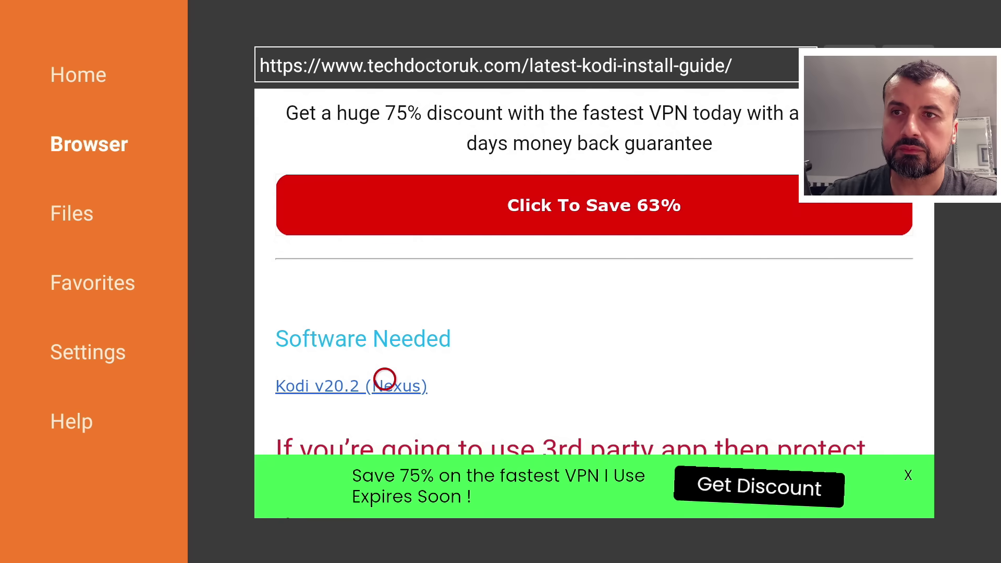
{"action": "left_click", "coordinate": [385, 379]}
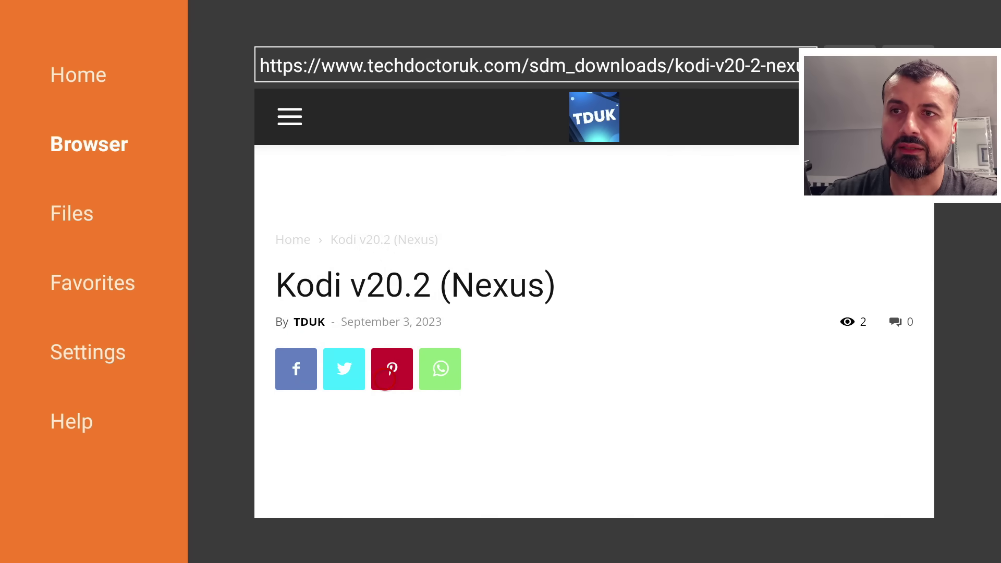
Download the Kodi v20.2 (Nexus) APK from its download page
{"action": "scroll", "coordinate": [384, 456], "scroll_direction": "down", "scroll_amount": 4}
{"action": "scroll", "coordinate": [385, 498], "scroll_direction": "down", "scroll_amount": 5}
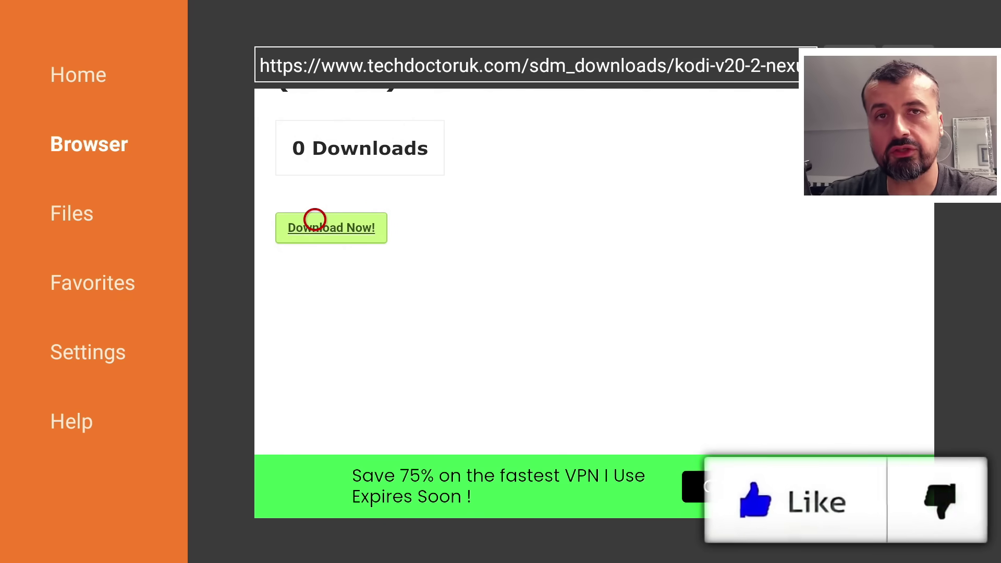
{"action": "left_click", "coordinate": [315, 219]}
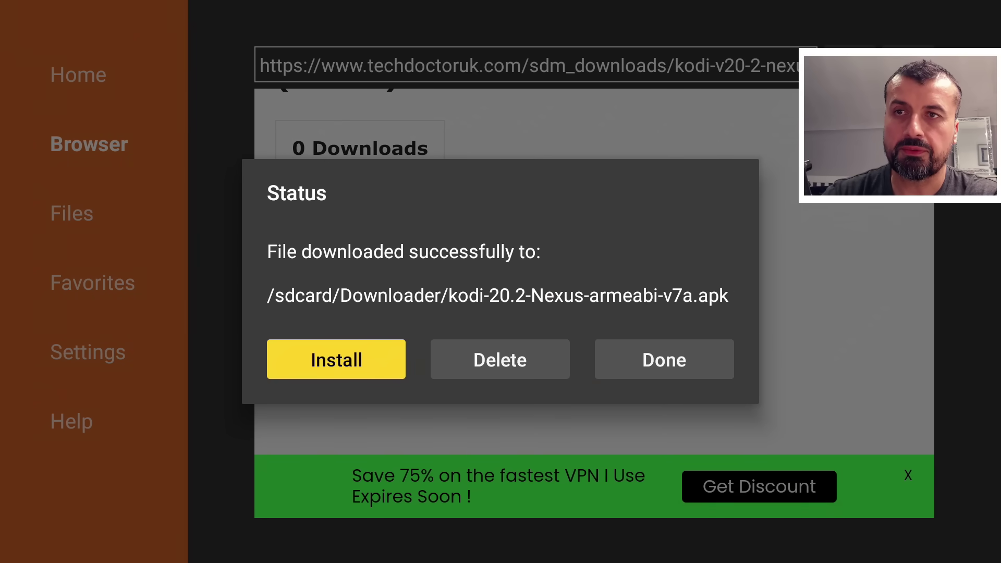
Install Kodi from the downloaded APK and close the installer without opening the app
{"action": "key", "text": "Return"}
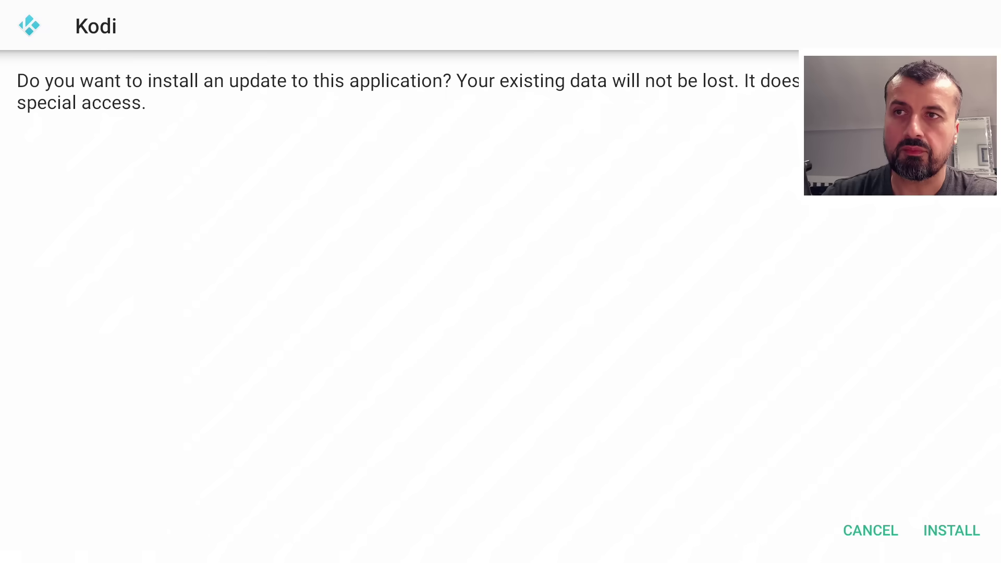
{"action": "key", "text": "Right"}
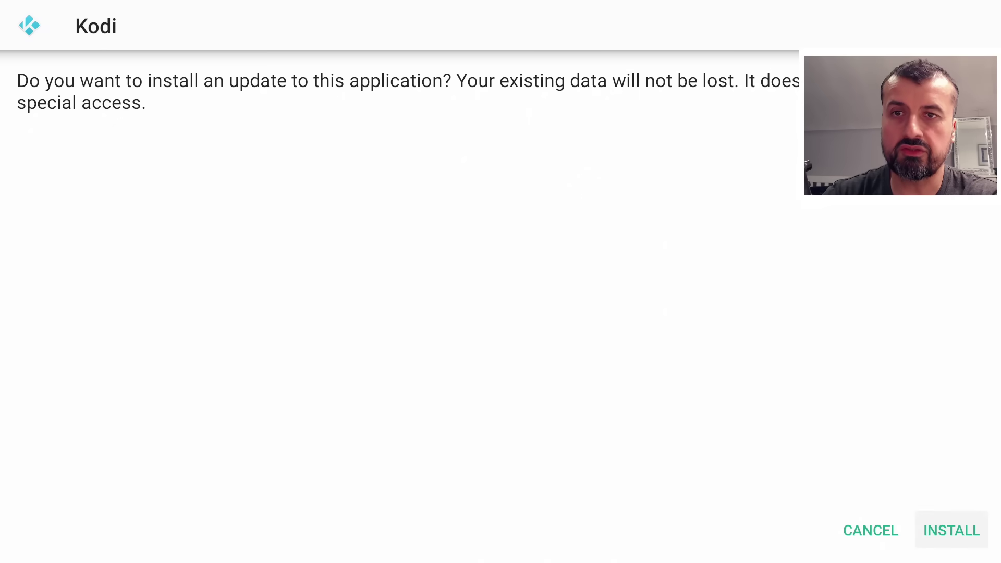
{"action": "key", "text": "Return"}
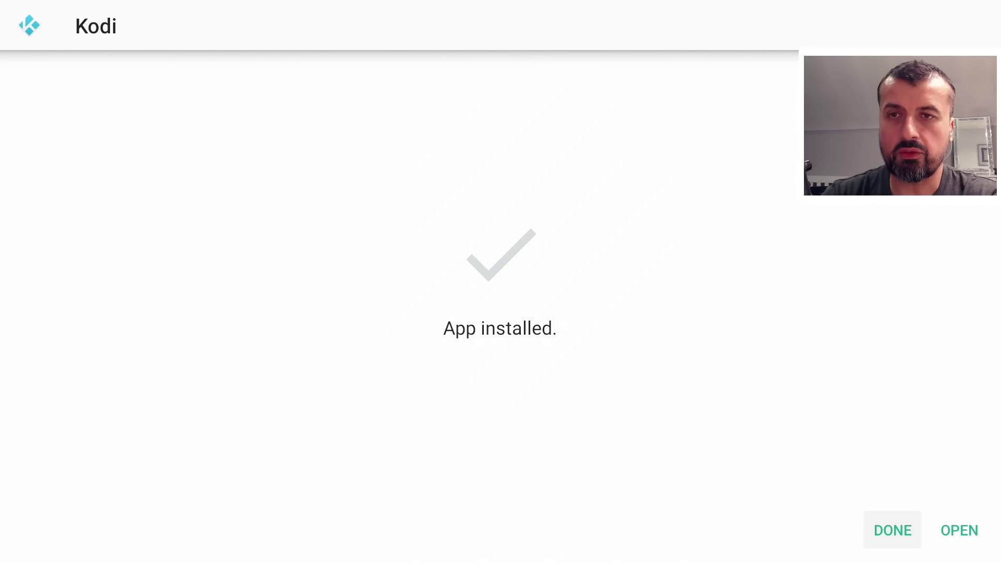
{"action": "key", "text": "Return"}
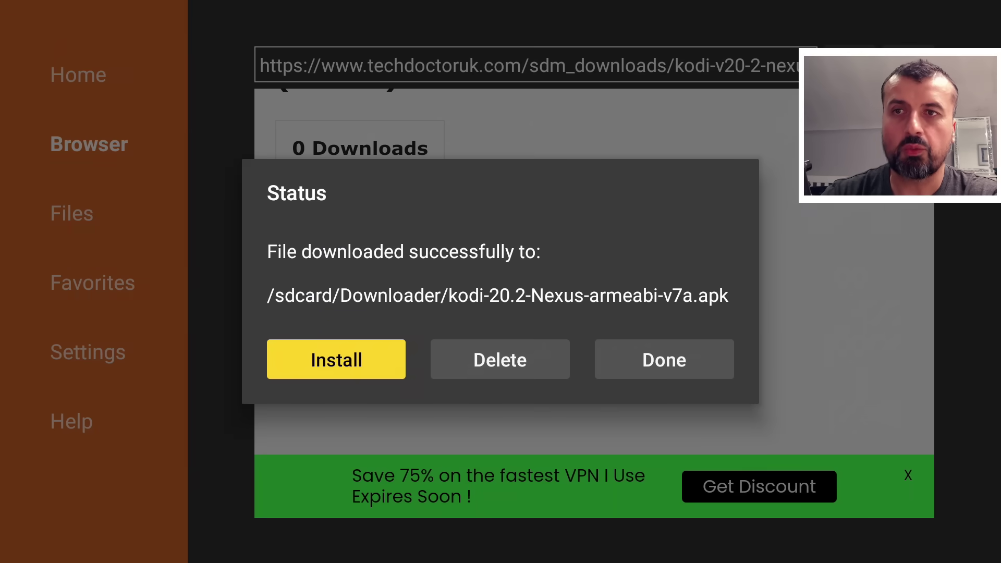
Delete the downloaded kodi-20.2-Nexus-armeabi-v7a.apk file and confirm the deletion
{"action": "key", "text": "Right"}
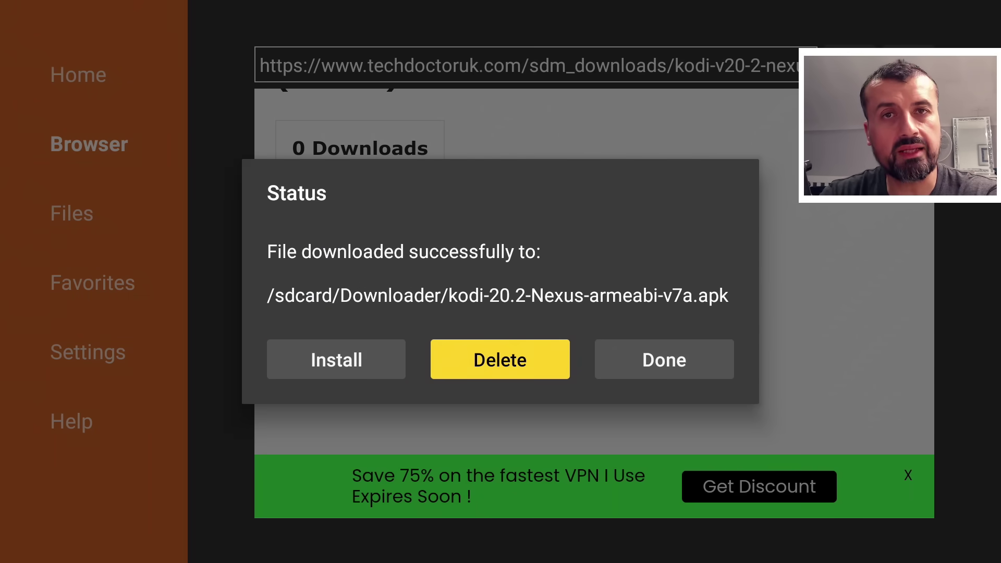
{"action": "key", "text": "Return"}
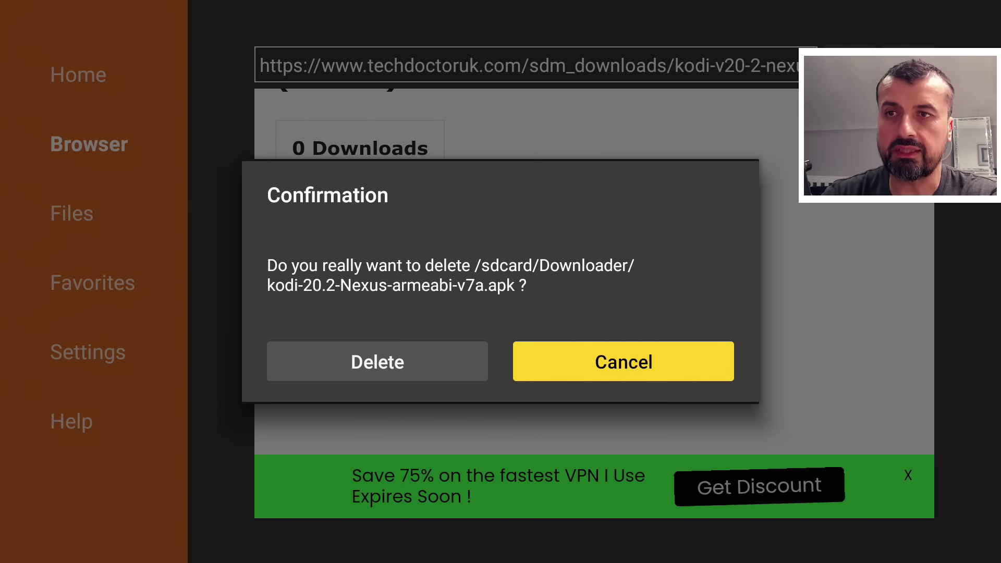
{"action": "key", "text": "Left"}
{"action": "key", "text": "Return"}
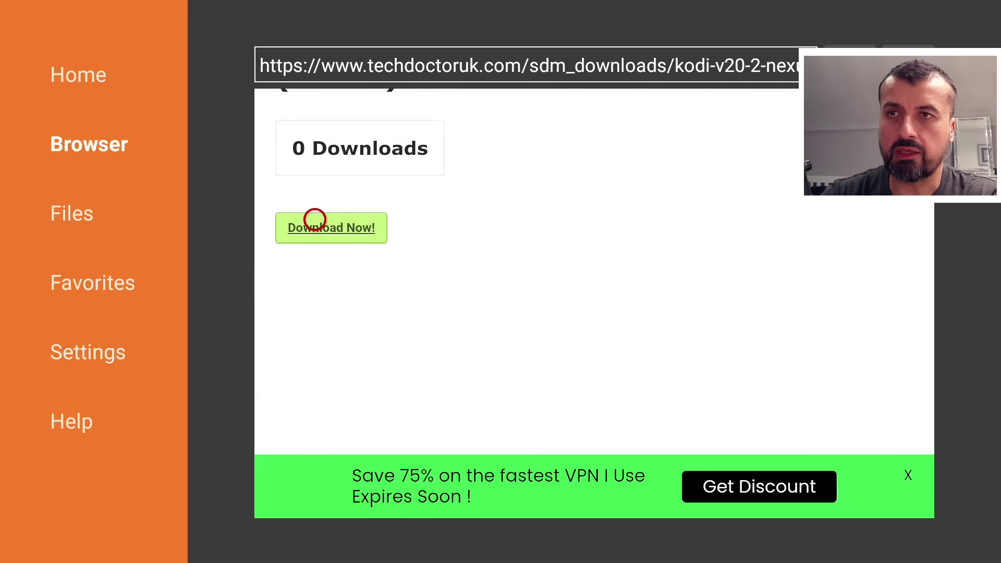
Return to the Fire TV home screen and open the full Your Apps & Channels list
{"action": "key", "text": "Home"}
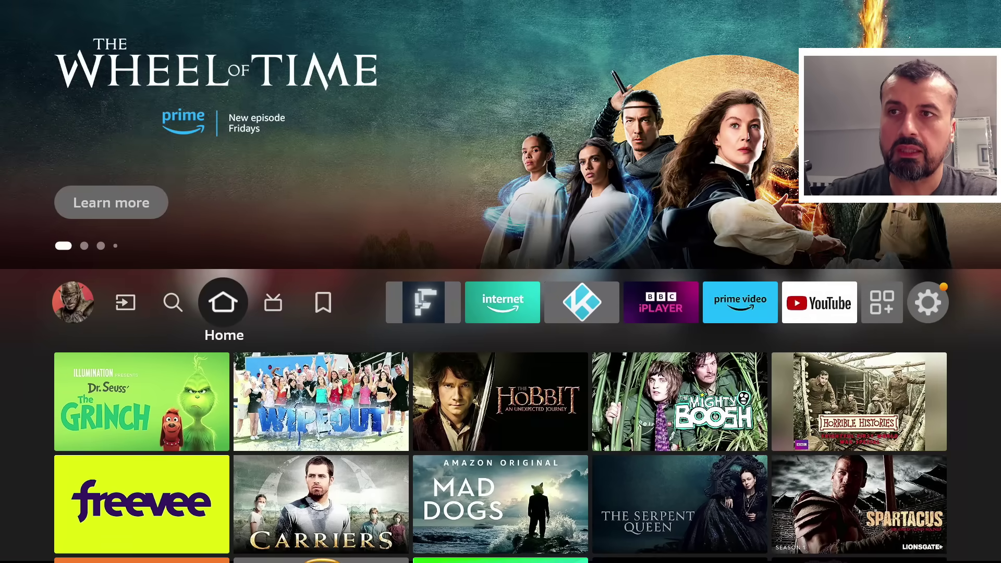
{"action": "key", "text": "Left"}
{"action": "key", "text": "Left"}
{"action": "key", "text": "Left"}
{"action": "key", "text": "Left"}
{"action": "key", "text": "Left"}
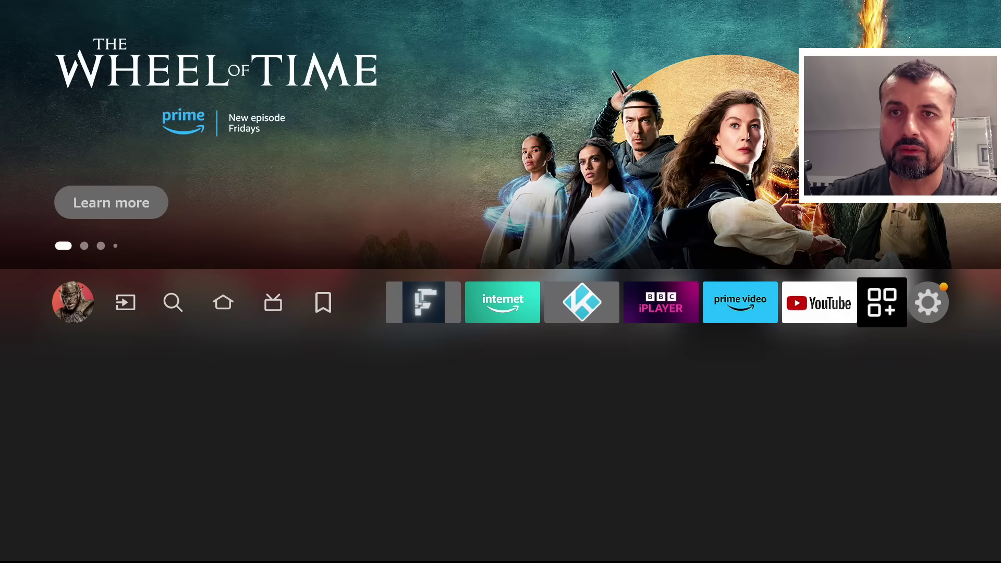
{"action": "key", "text": "Return"}
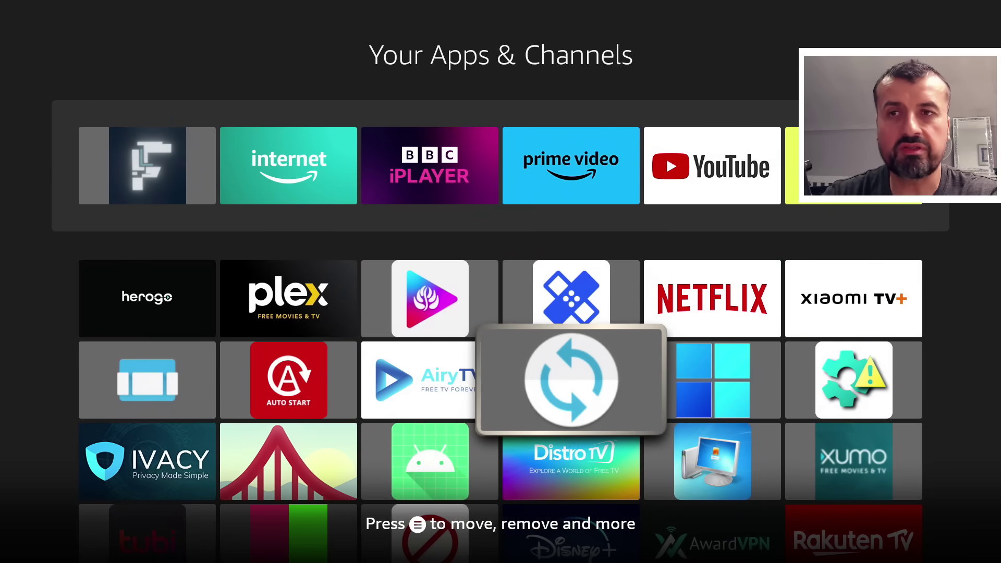
Find Kodi at the end of the installed apps and launch it
{"action": "key", "text": "Down"}
{"action": "key", "text": "Down"}
{"action": "key", "text": "Down"}
{"action": "key", "text": "Down"}
{"action": "key", "text": "Down"}
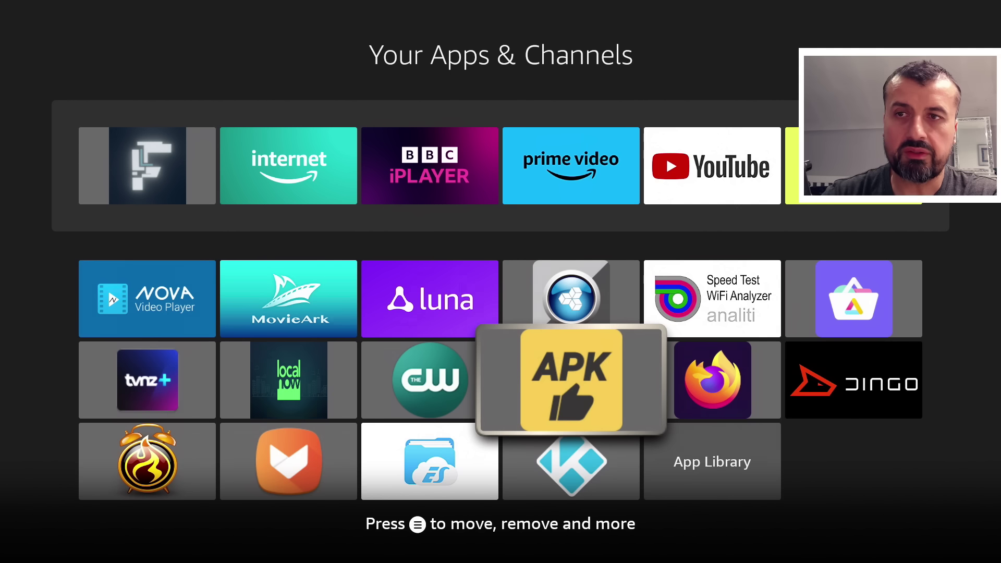
{"action": "key", "text": "Down"}
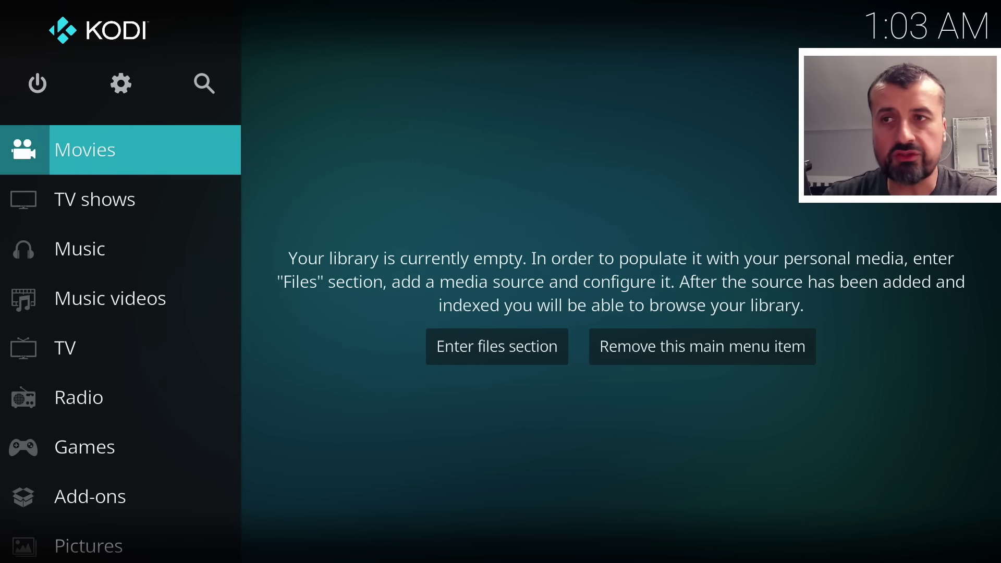
Go to the Add-ons section in Kodi's main menu
{"action": "key", "text": "Down"}
{"action": "key", "text": "Down"}
{"action": "key", "text": "Down"}
{"action": "key", "text": "Down"}
{"action": "key", "text": "Down"}
{"action": "key", "text": "Down"}
{"action": "key", "text": "Down"}
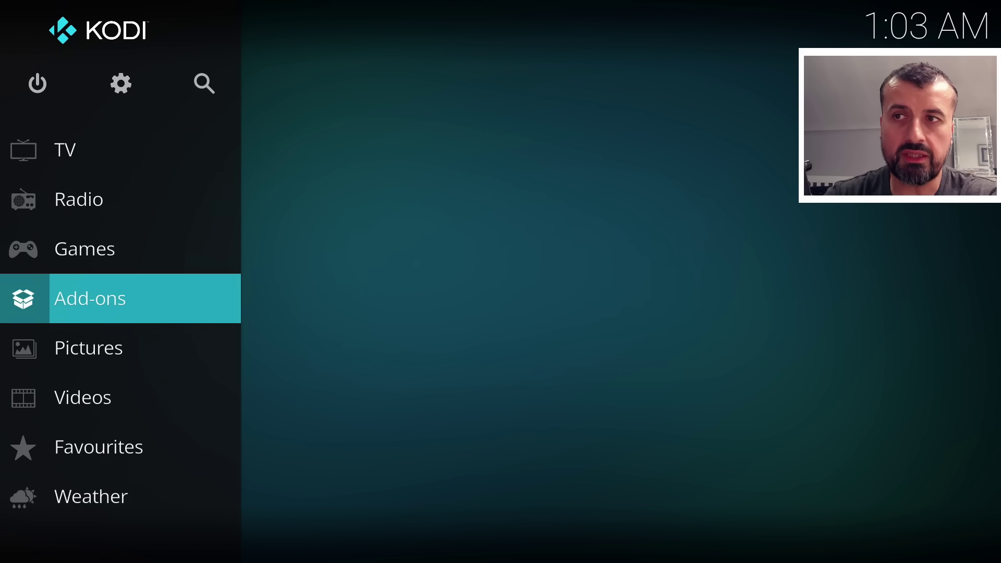